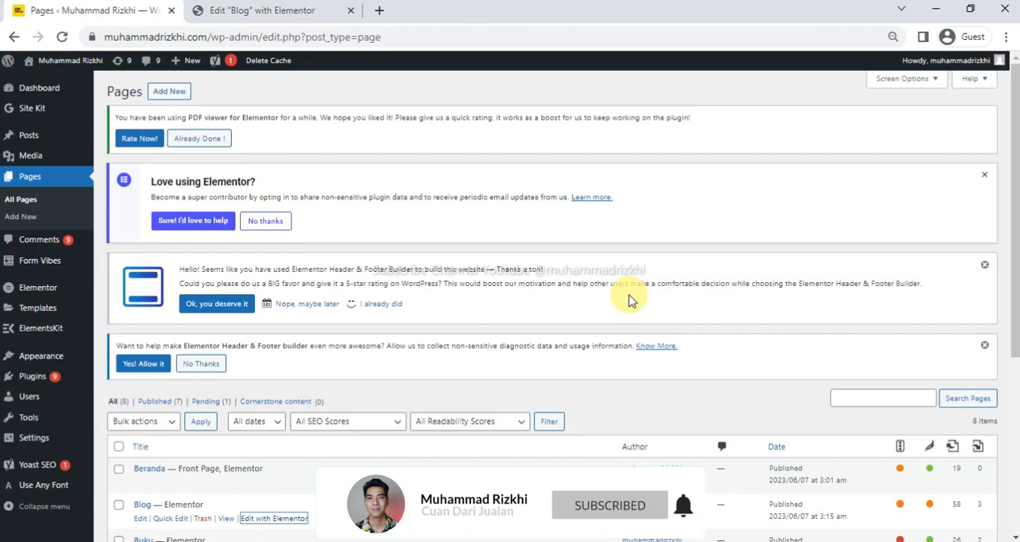
Review the titles, categories and tags in the list of all posts, and return to the list of pages.
{"action": "left_click", "coordinate": [51, 141]}
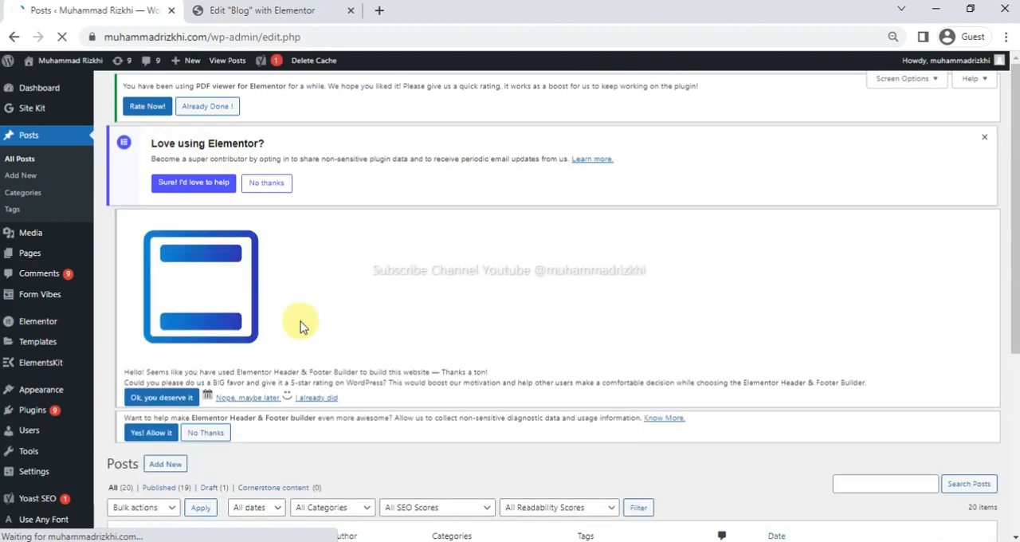
{"action": "scroll", "coordinate": [323, 336], "scroll_direction": "down", "scroll_amount": 3}
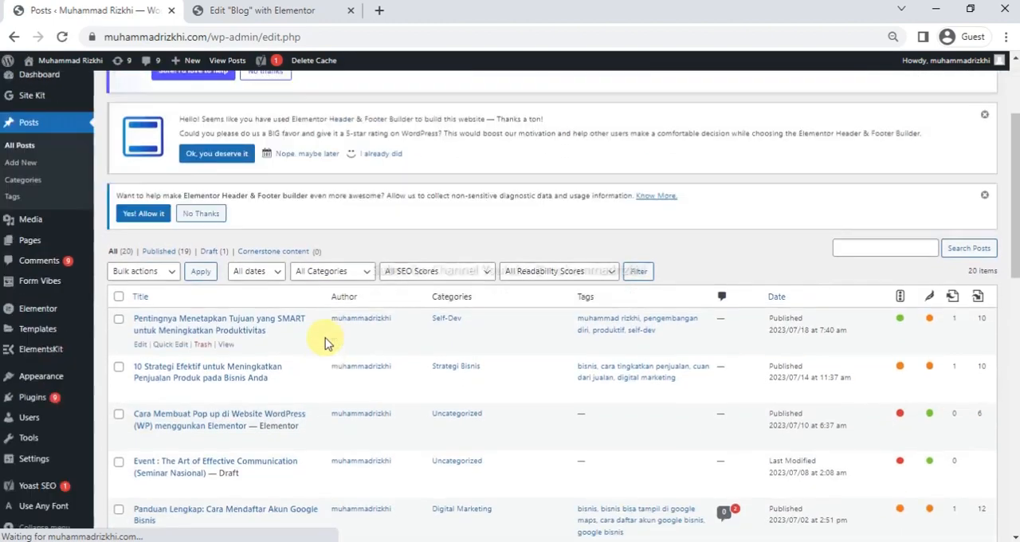
{"action": "scroll", "coordinate": [326, 342], "scroll_direction": "down", "scroll_amount": 1}
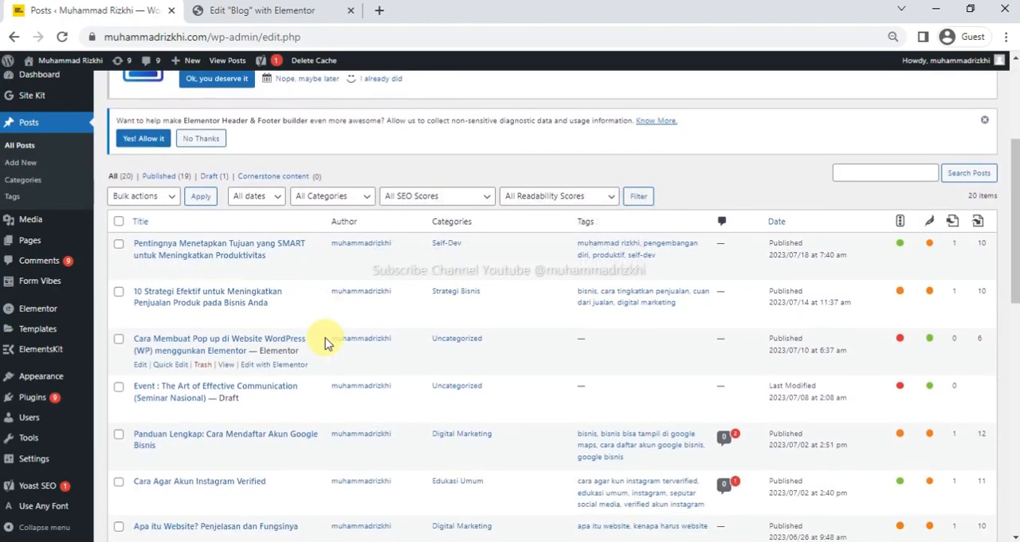
{"action": "scroll", "coordinate": [324, 343], "scroll_direction": "down", "scroll_amount": 4}
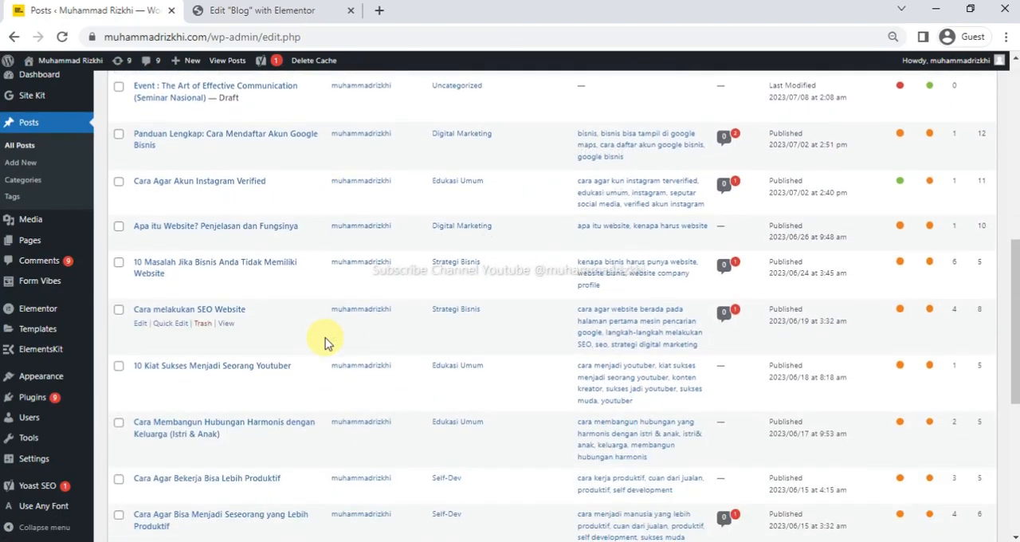
{"action": "scroll", "coordinate": [324, 342], "scroll_direction": "down", "scroll_amount": 5}
{"action": "scroll", "coordinate": [324, 343], "scroll_direction": "up", "scroll_amount": 5}
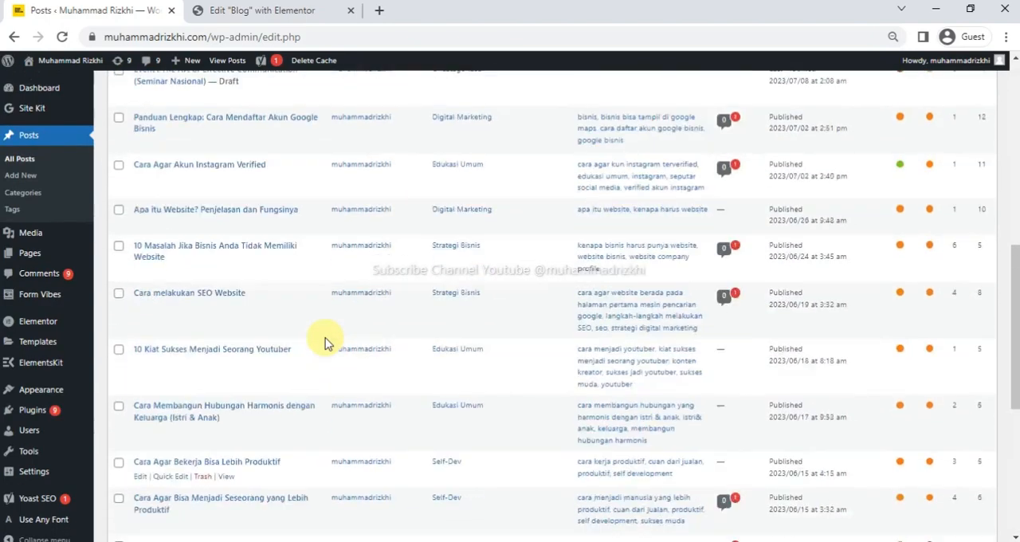
{"action": "scroll", "coordinate": [324, 342], "scroll_direction": "up", "scroll_amount": 5}
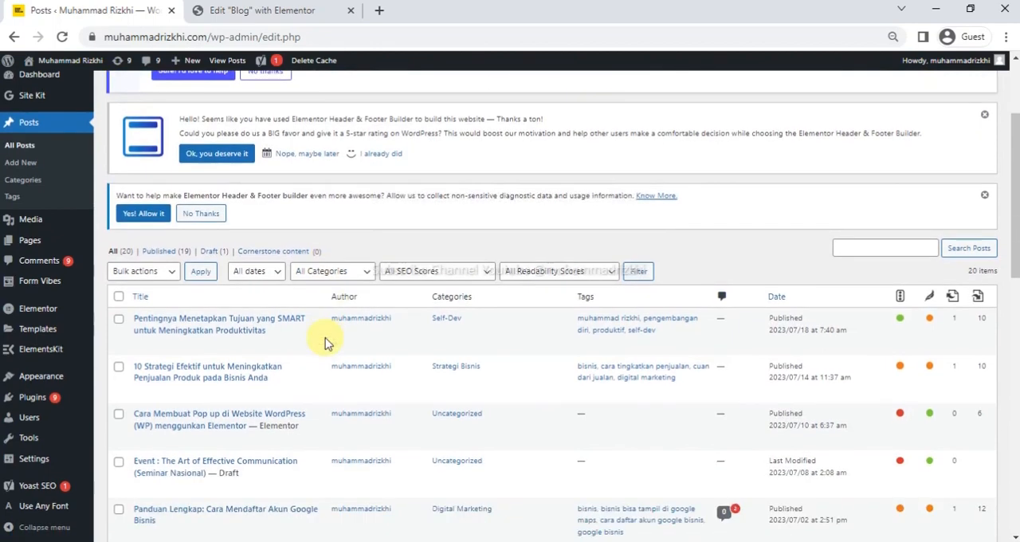
{"action": "scroll", "coordinate": [362, 345], "scroll_direction": "down", "scroll_amount": 2}
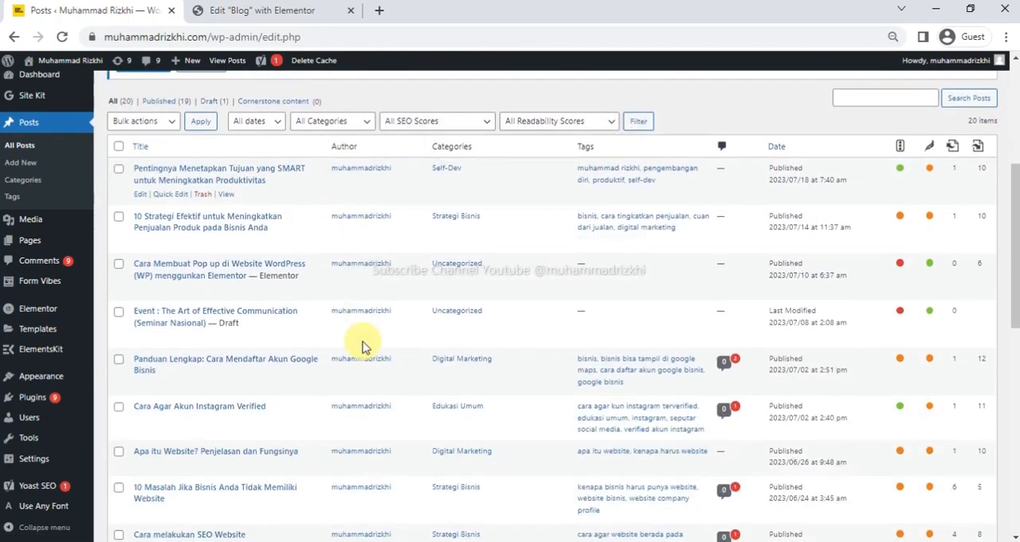
{"action": "scroll", "coordinate": [363, 346], "scroll_direction": "up", "scroll_amount": 2}
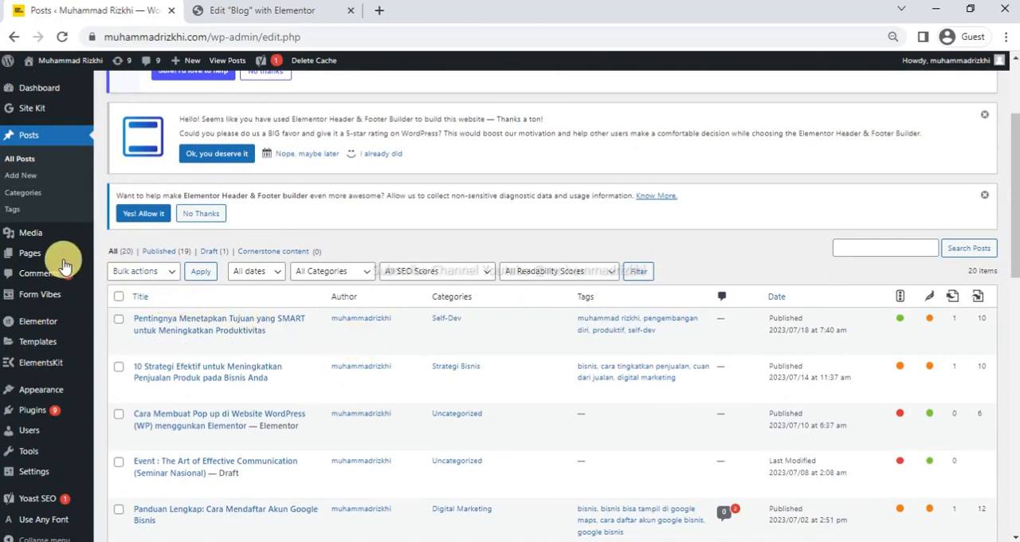
{"action": "mouse_move", "coordinate": [30, 261]}
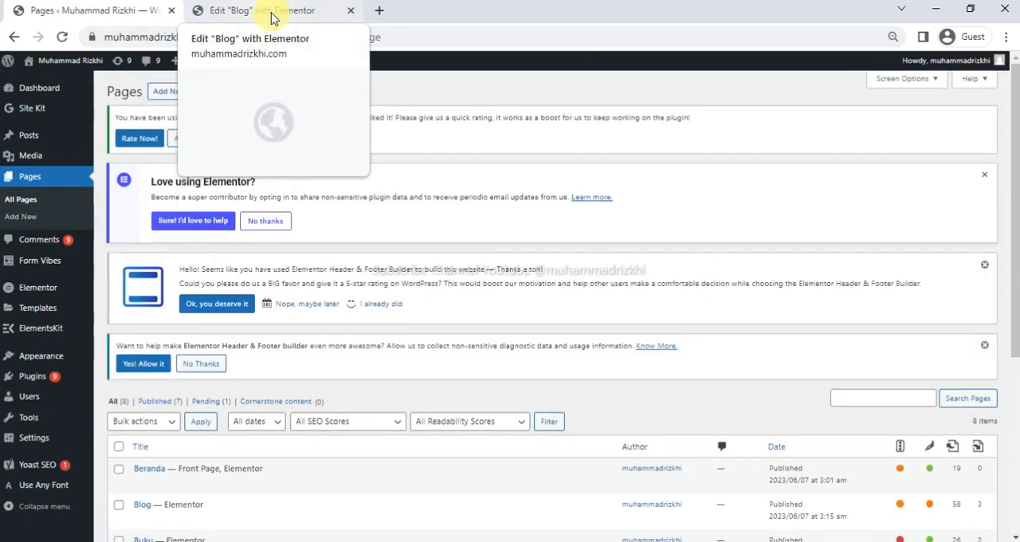
Switch to the Blog page's Elementor editor and examine its existing post cards, pagination and blog category area.
{"action": "left_click", "coordinate": [272, 19]}
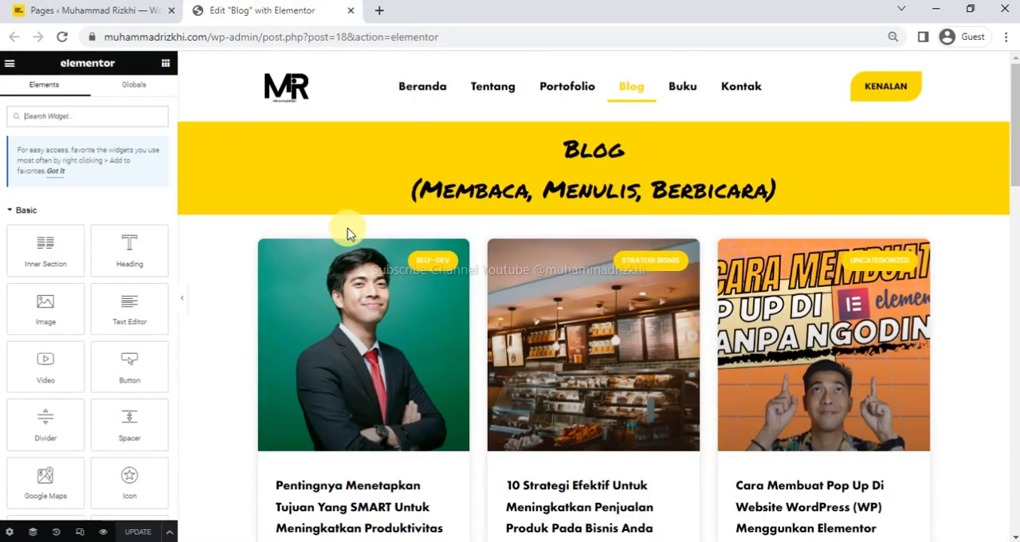
{"action": "scroll", "coordinate": [610, 308], "scroll_direction": "down", "scroll_amount": 5}
{"action": "scroll", "coordinate": [614, 313], "scroll_direction": "up", "scroll_amount": 5}
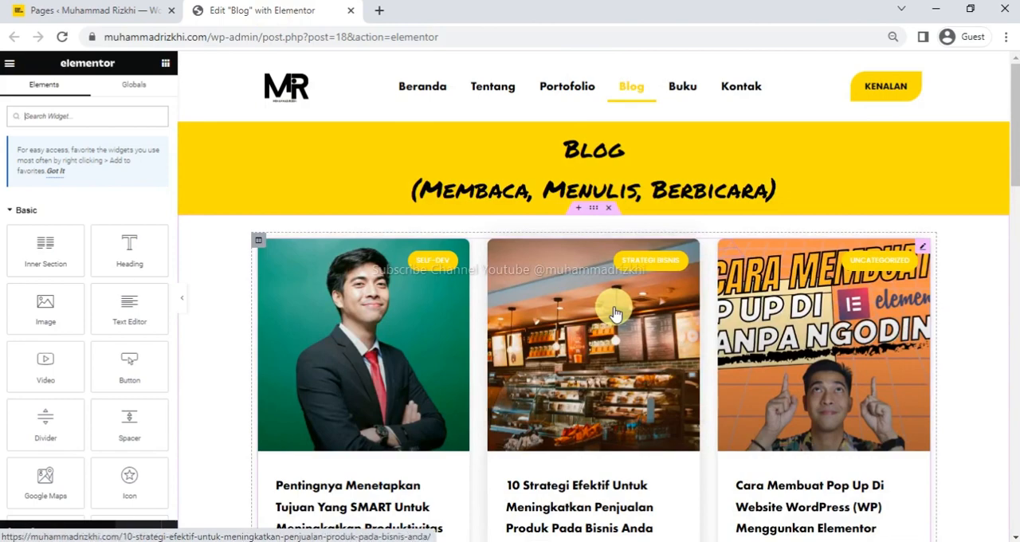
{"action": "scroll", "coordinate": [615, 313], "scroll_direction": "down", "scroll_amount": 5}
{"action": "scroll", "coordinate": [614, 314], "scroll_direction": "down", "scroll_amount": 5}
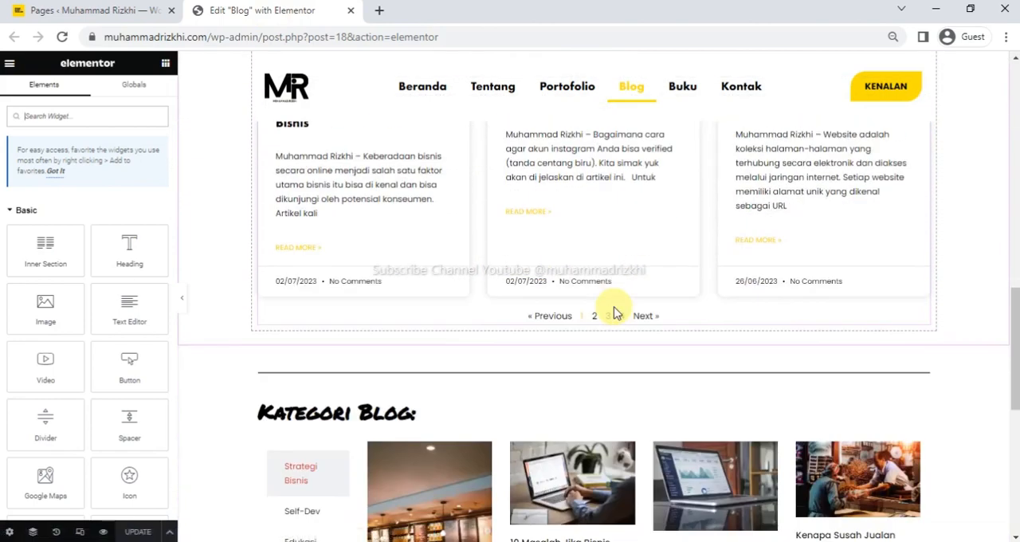
{"action": "scroll", "coordinate": [613, 313], "scroll_direction": "up", "scroll_amount": 8}
{"action": "scroll", "coordinate": [615, 314], "scroll_direction": "up", "scroll_amount": 1}
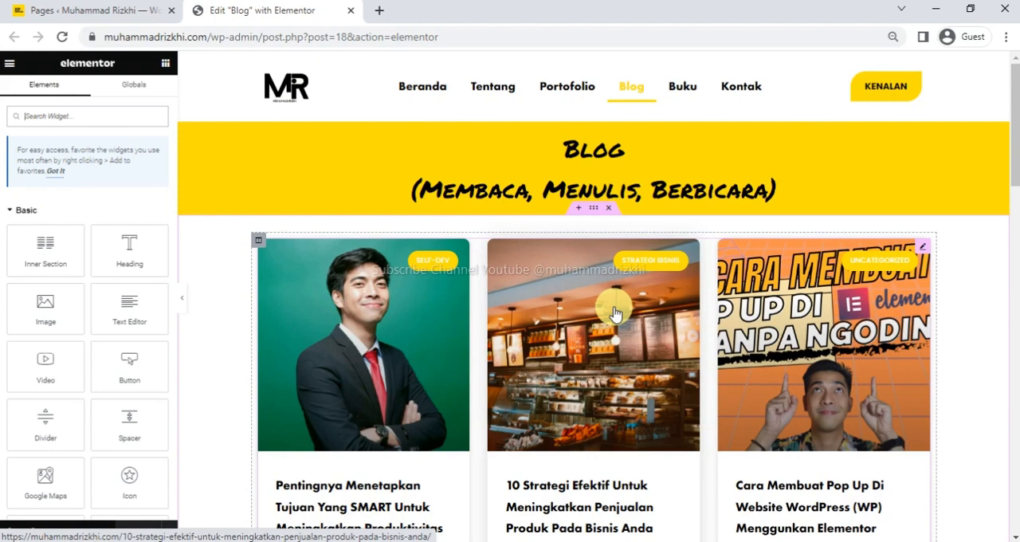
Delete the existing post cards section and add an empty single-column section below the yellow Blog heading.
{"action": "left_click", "coordinate": [609, 208]}
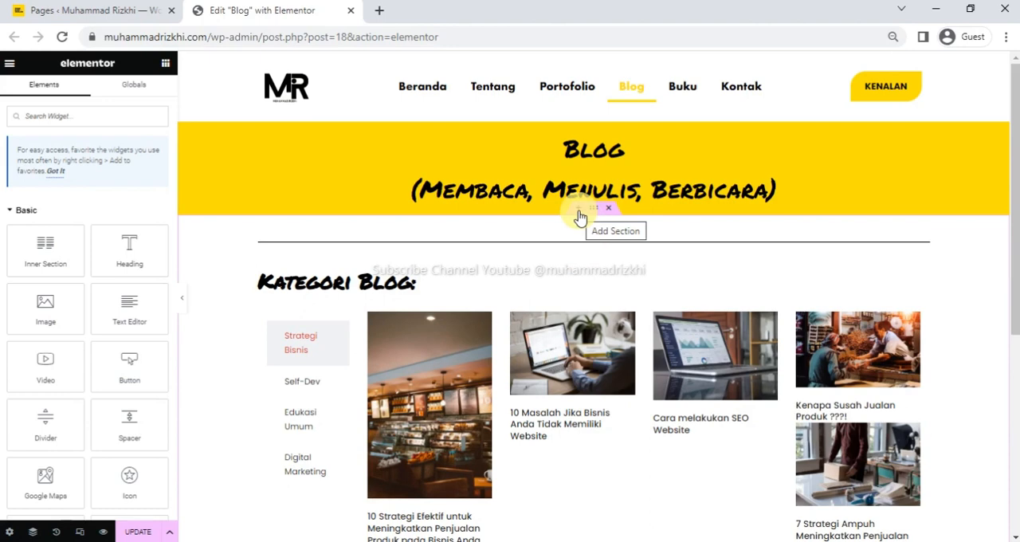
{"action": "left_click", "coordinate": [580, 215]}
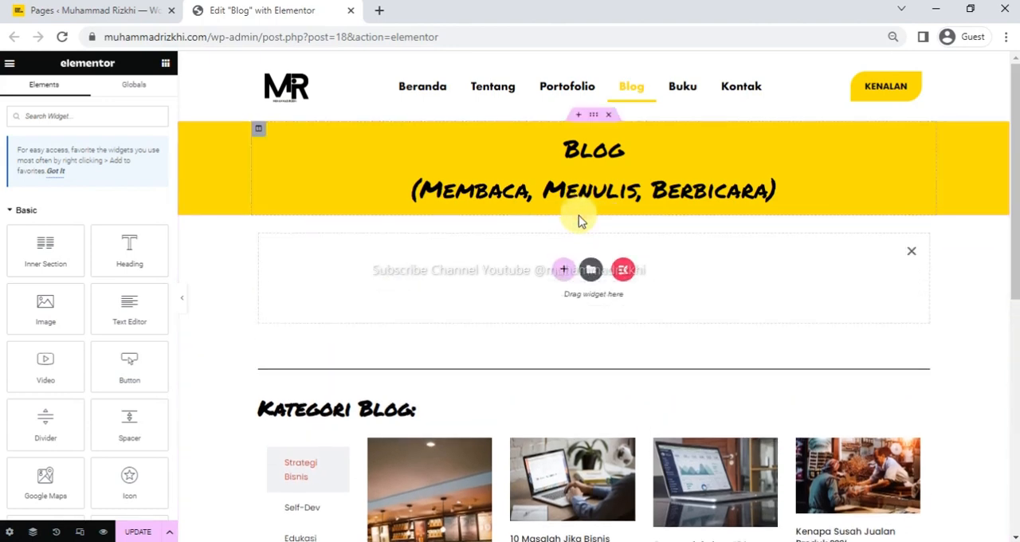
{"action": "left_click", "coordinate": [567, 278]}
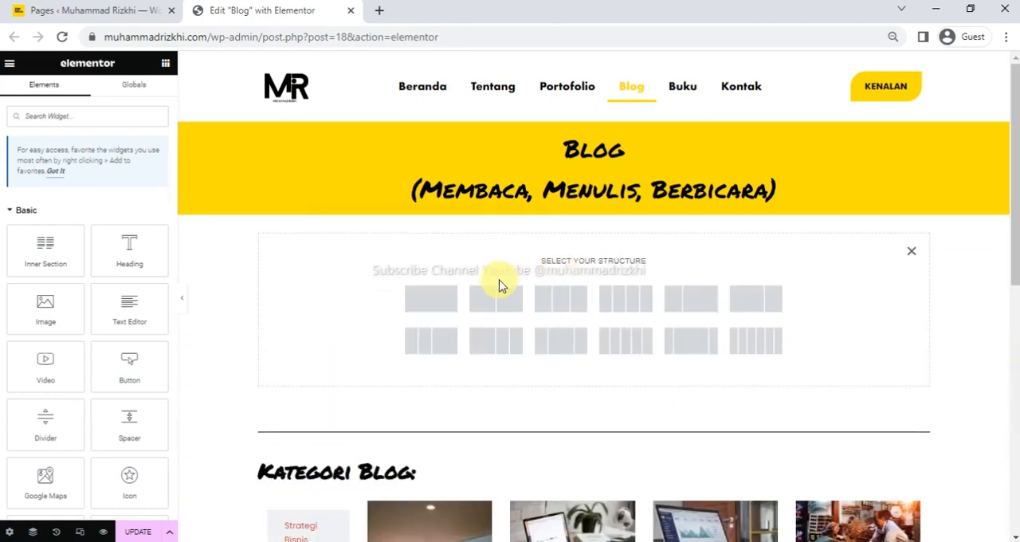
{"action": "left_click", "coordinate": [431, 299]}
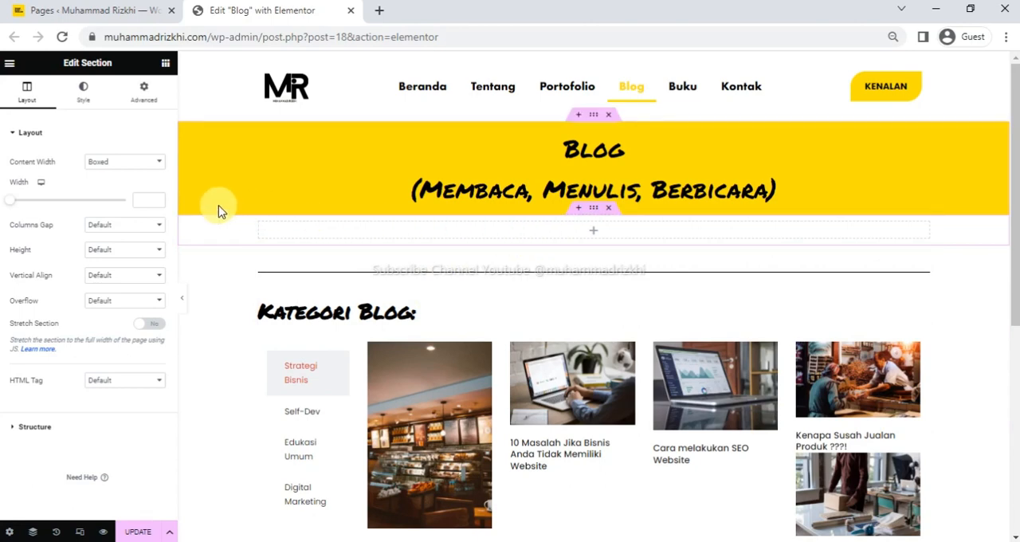
Search the widgets for "post" and place the Posts widget in the empty section.
{"action": "left_click", "coordinate": [166, 65]}
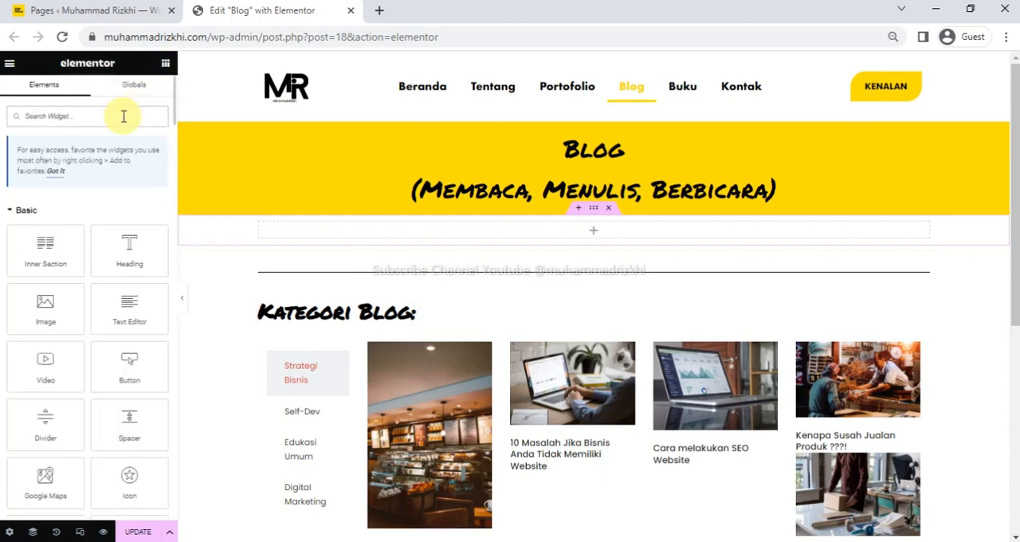
{"action": "left_click", "coordinate": [124, 116]}
{"action": "type", "text": "post"}
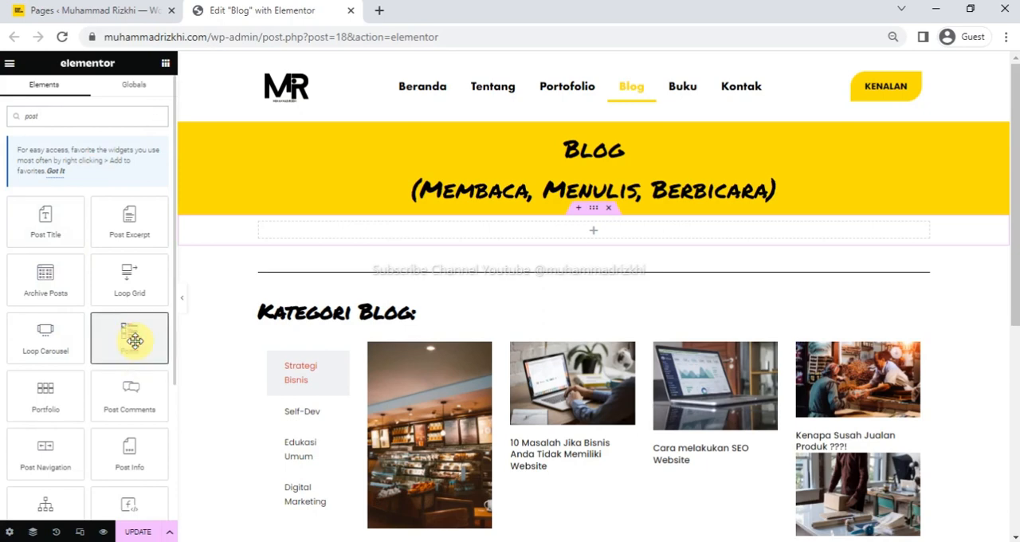
{"action": "left_click_drag", "start_coordinate": [135, 340], "coordinate": [588, 231]}
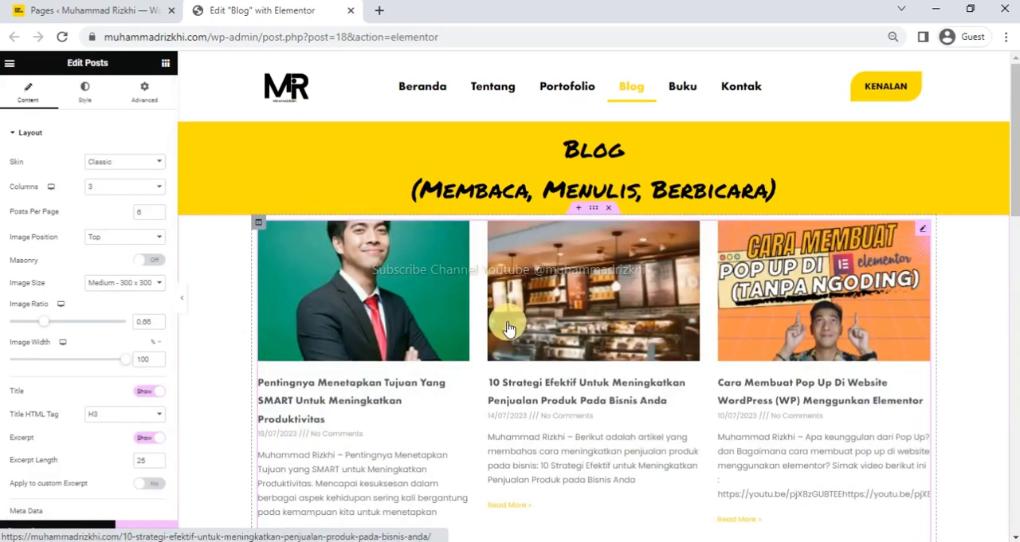
Set the Posts widget's skin to Cards and check the resulting layout on the page.
{"action": "scroll", "coordinate": [538, 352], "scroll_direction": "down", "scroll_amount": 1}
{"action": "scroll", "coordinate": [537, 353], "scroll_direction": "down", "scroll_amount": 1}
{"action": "scroll", "coordinate": [537, 353], "scroll_direction": "up", "scroll_amount": 2}
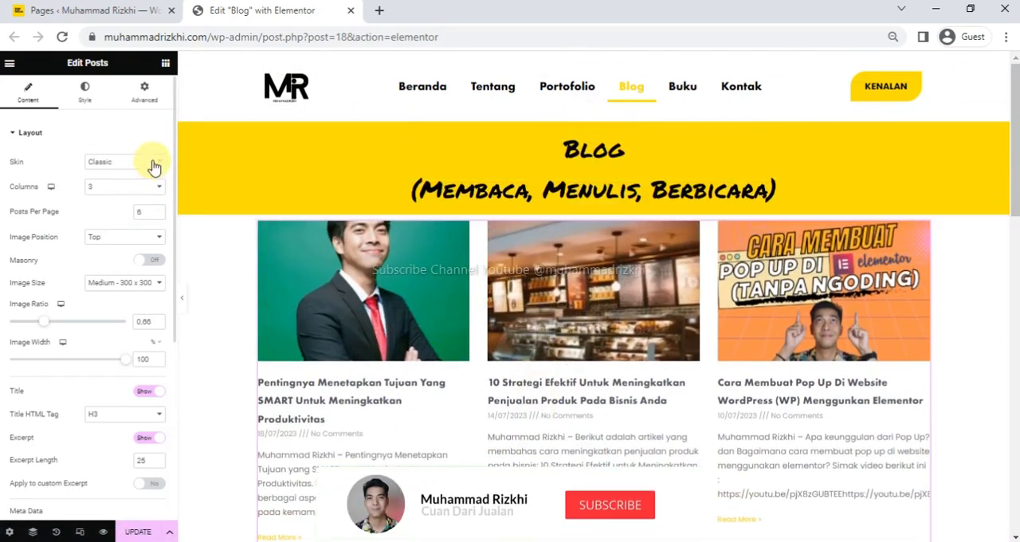
{"action": "left_click", "coordinate": [136, 184]}
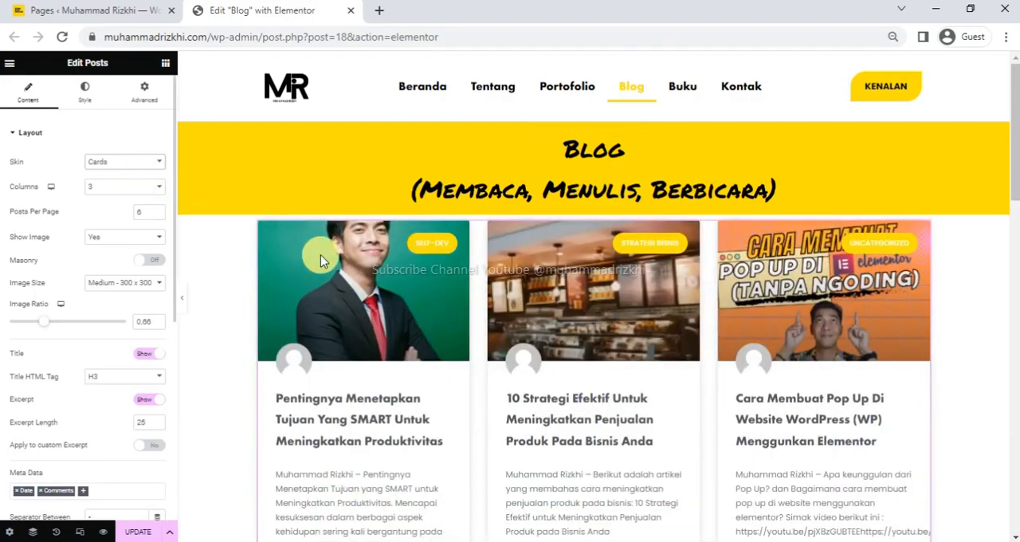
{"action": "scroll", "coordinate": [435, 333], "scroll_direction": "down", "scroll_amount": 2}
{"action": "scroll", "coordinate": [433, 330], "scroll_direction": "down", "scroll_amount": 6}
{"action": "scroll", "coordinate": [433, 328], "scroll_direction": "up", "scroll_amount": 8}
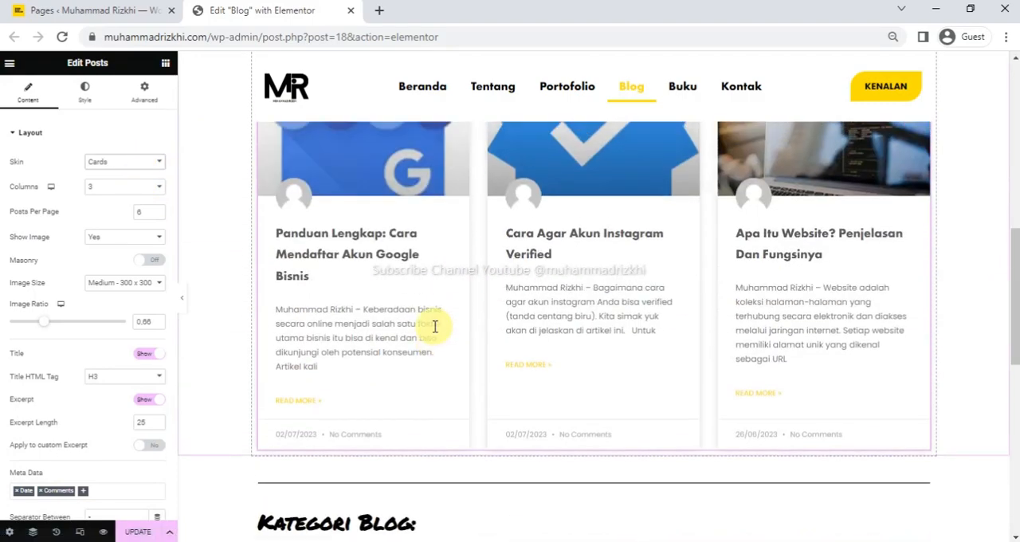
Try the Full Content skin on the Posts widget and return the skin to Cards.
{"action": "left_click", "coordinate": [156, 161]}
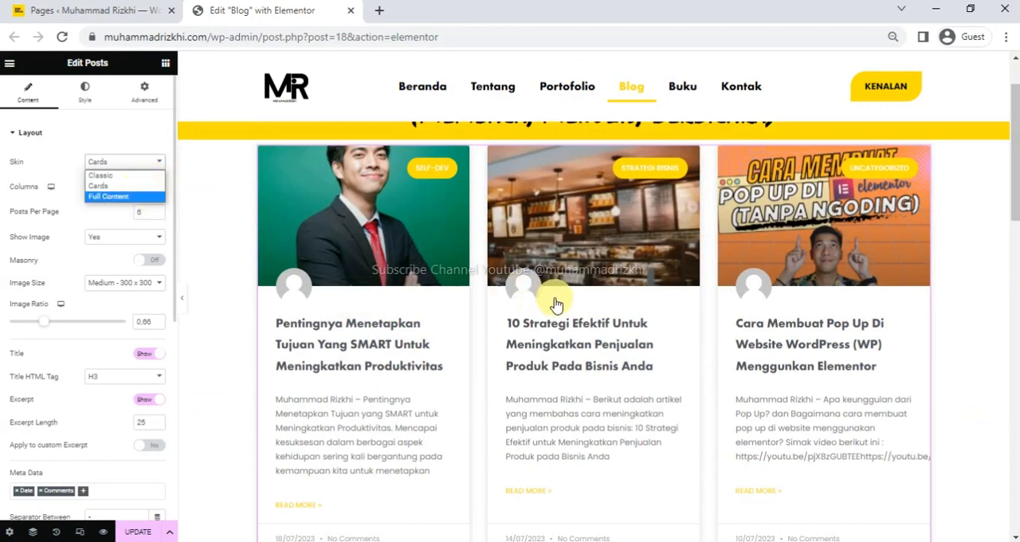
{"action": "key", "text": "Return"}
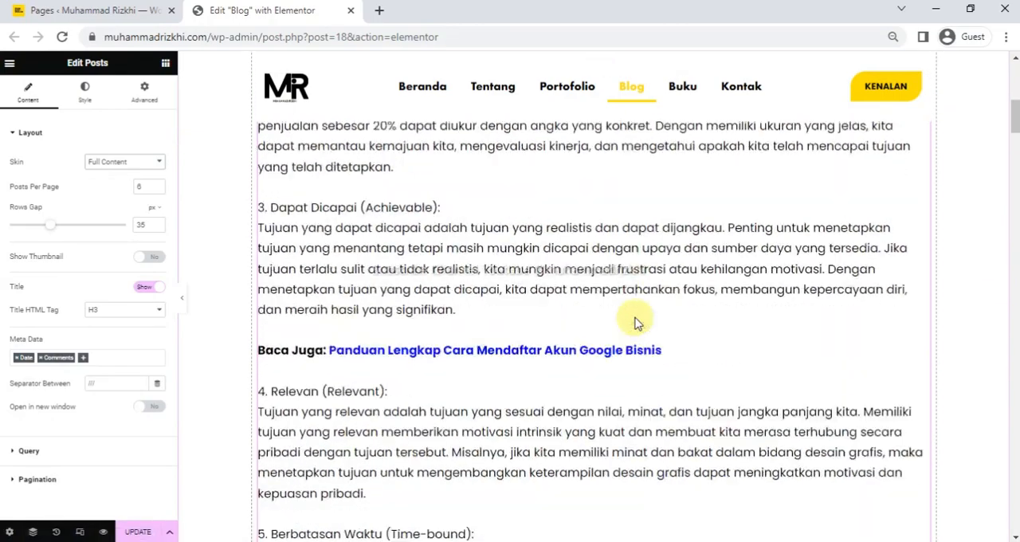
{"action": "scroll", "coordinate": [636, 321], "scroll_direction": "up", "scroll_amount": 1}
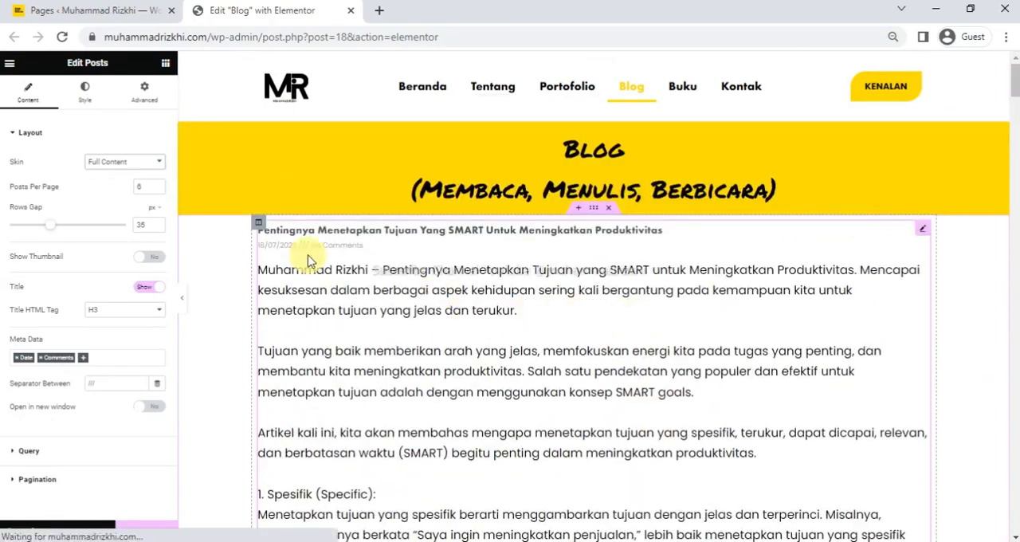
{"action": "left_click", "coordinate": [152, 164]}
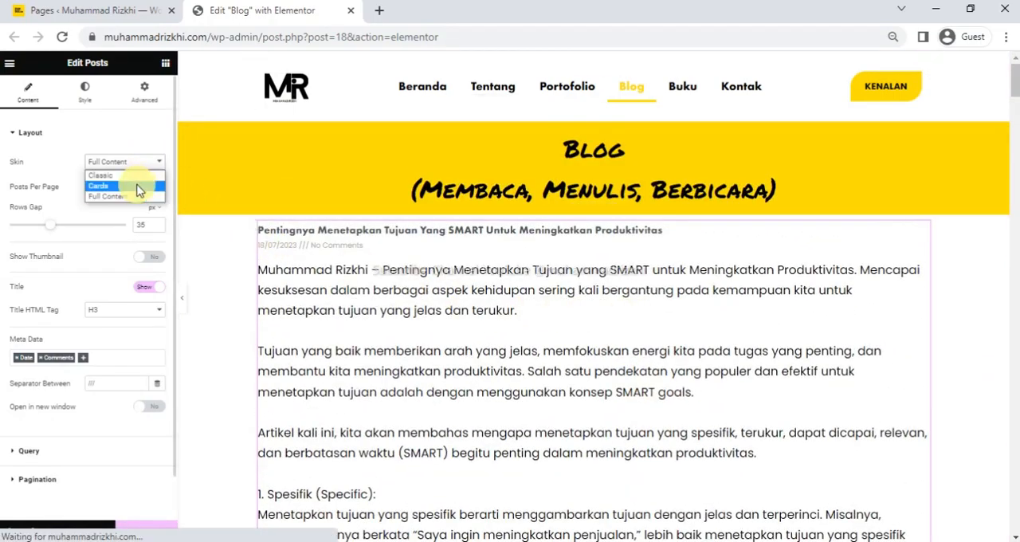
{"action": "left_click", "coordinate": [125, 188]}
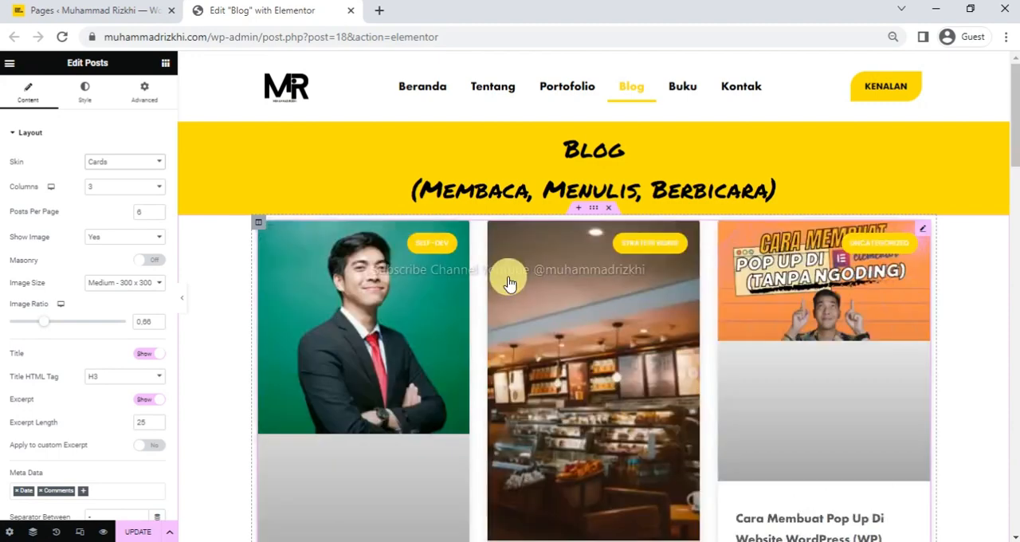
Compare the post cards on the Blog page with the list of all posts, and return to the Elementor editor.
{"action": "scroll", "coordinate": [565, 329], "scroll_direction": "down", "scroll_amount": 6}
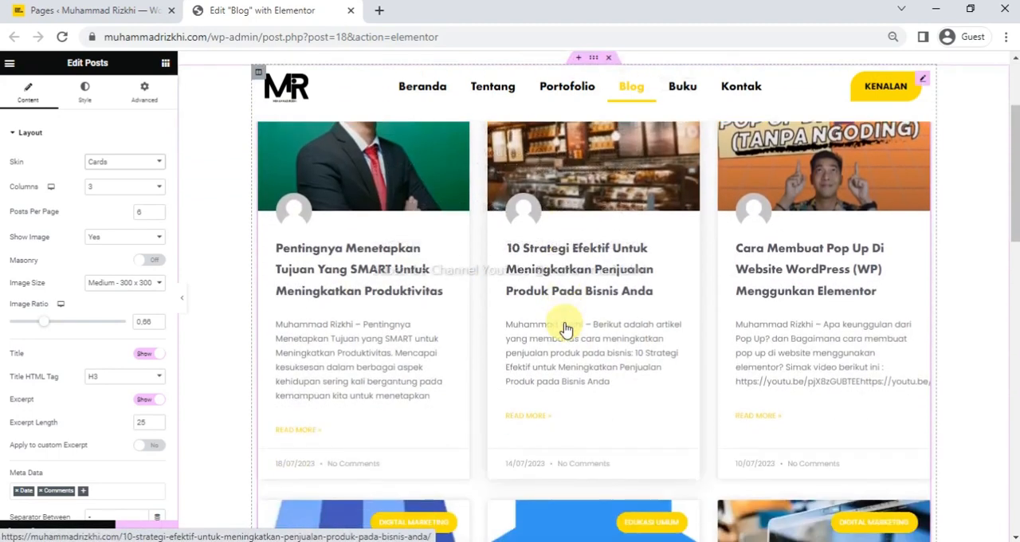
{"action": "scroll", "coordinate": [565, 329], "scroll_direction": "up", "scroll_amount": 3}
{"action": "scroll", "coordinate": [565, 329], "scroll_direction": "up", "scroll_amount": 3}
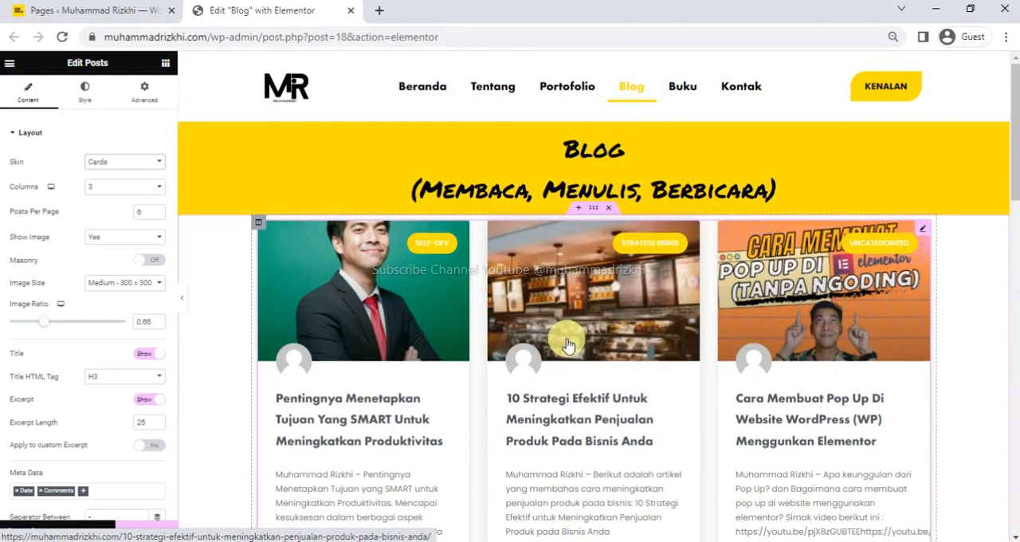
{"action": "scroll", "coordinate": [567, 344], "scroll_direction": "down", "scroll_amount": 5}
{"action": "scroll", "coordinate": [567, 345], "scroll_direction": "up", "scroll_amount": 5}
{"action": "left_click", "coordinate": [77, 11]}
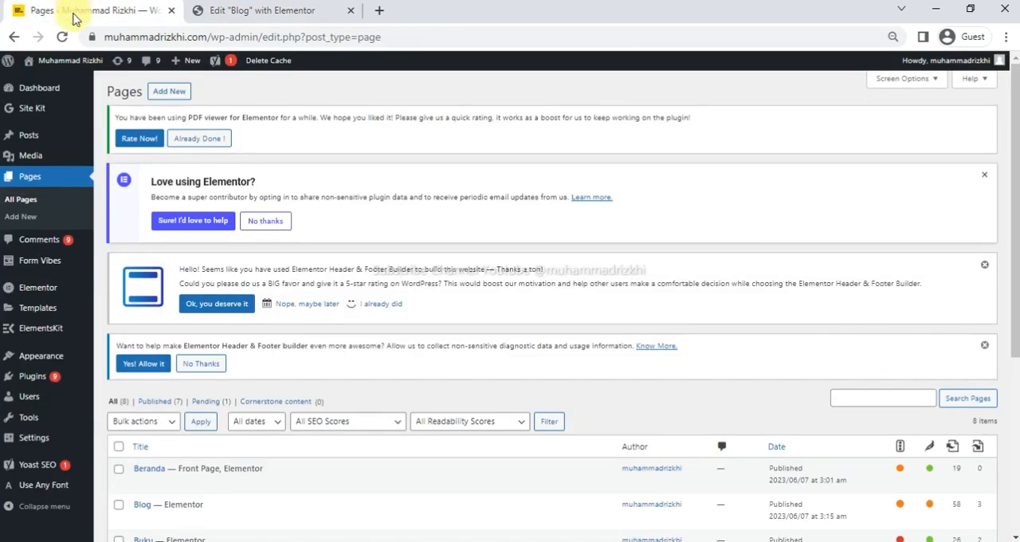
{"action": "left_click", "coordinate": [40, 135]}
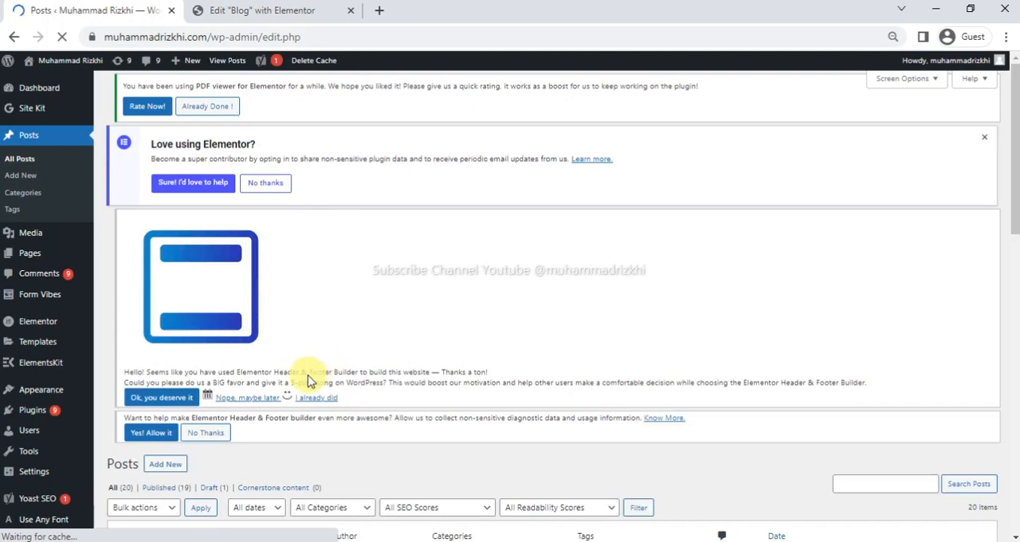
{"action": "scroll", "coordinate": [326, 361], "scroll_direction": "down", "scroll_amount": 5}
{"action": "scroll", "coordinate": [309, 383], "scroll_direction": "down", "scroll_amount": 3}
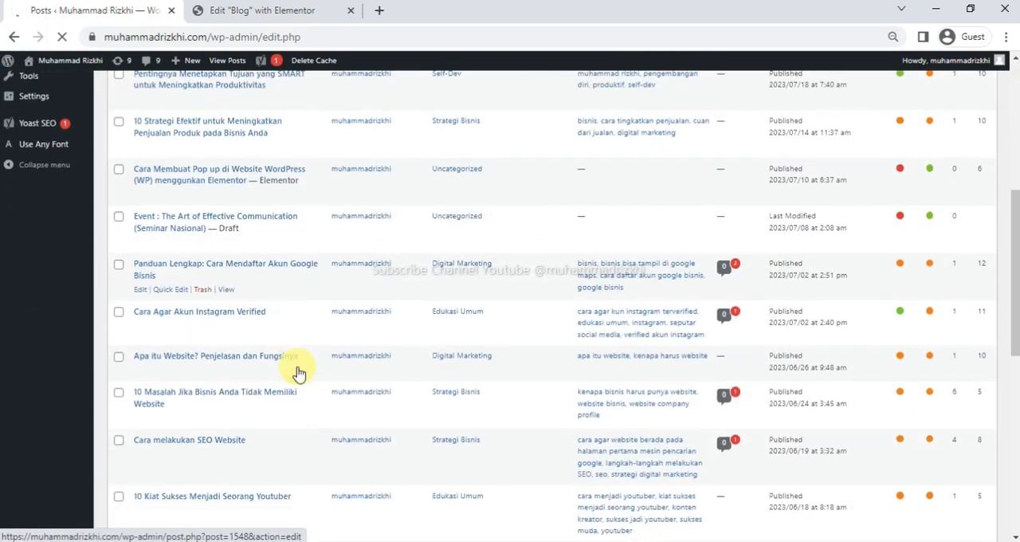
{"action": "scroll", "coordinate": [295, 371], "scroll_direction": "up", "scroll_amount": 5}
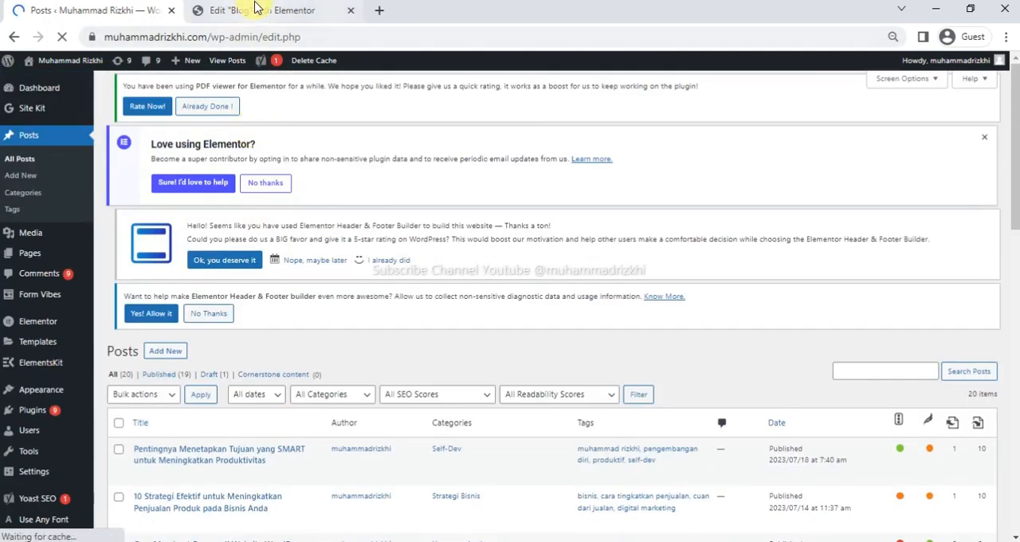
{"action": "left_click", "coordinate": [258, 9]}
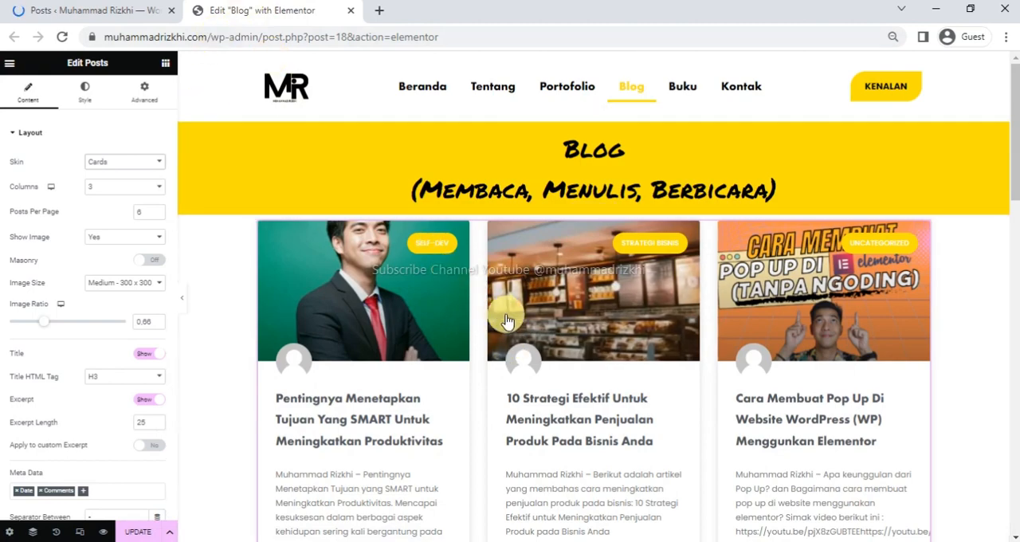
Set the Posts widget to show 3 posts per page and check the resulting cards above the blog categories.
{"action": "scroll", "coordinate": [490, 333], "scroll_direction": "down", "scroll_amount": 1}
{"action": "scroll", "coordinate": [490, 333], "scroll_direction": "down", "scroll_amount": 5}
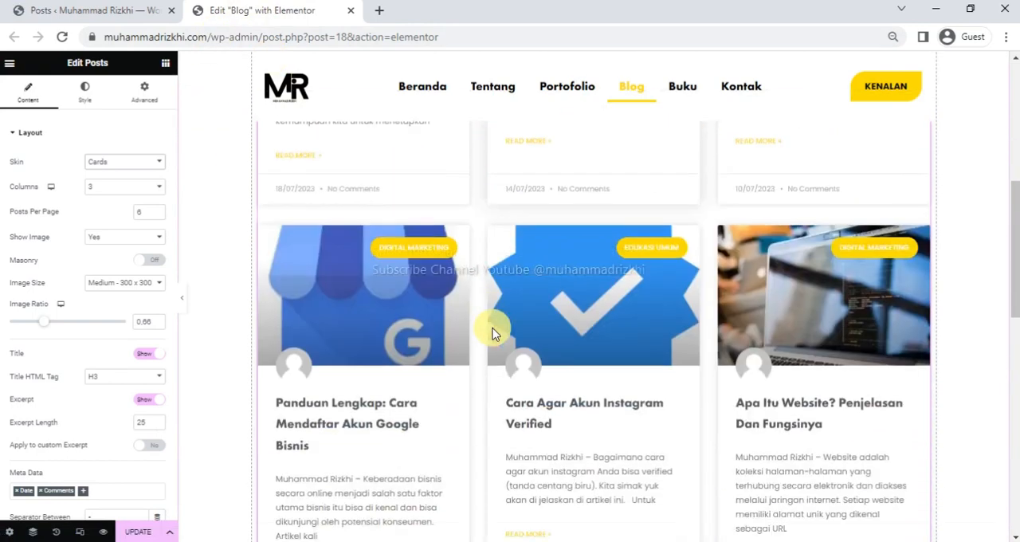
{"action": "scroll", "coordinate": [490, 333], "scroll_direction": "up", "scroll_amount": 5}
{"action": "scroll", "coordinate": [490, 333], "scroll_direction": "up", "scroll_amount": 1}
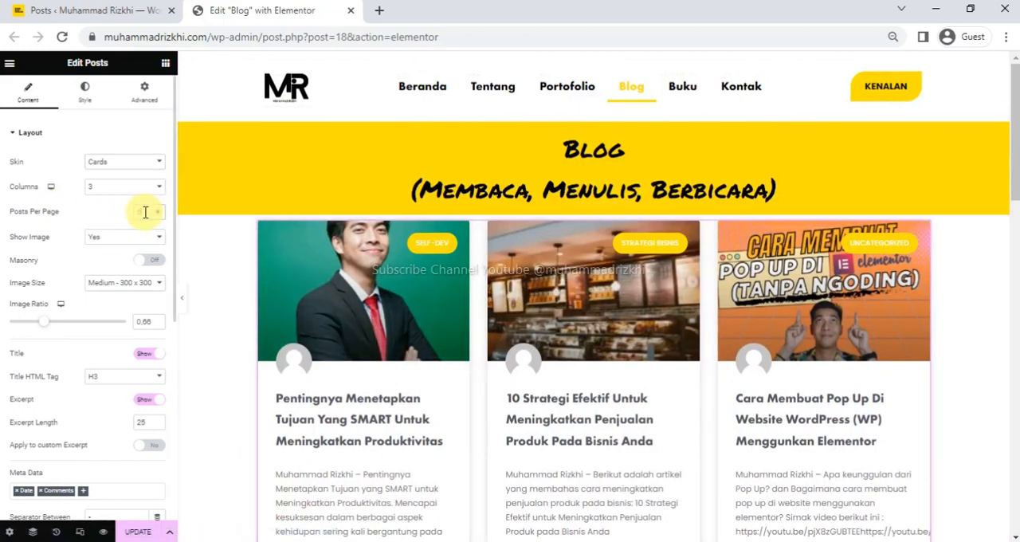
{"action": "left_click_drag", "start_coordinate": [133, 212], "coordinate": [137, 212]}
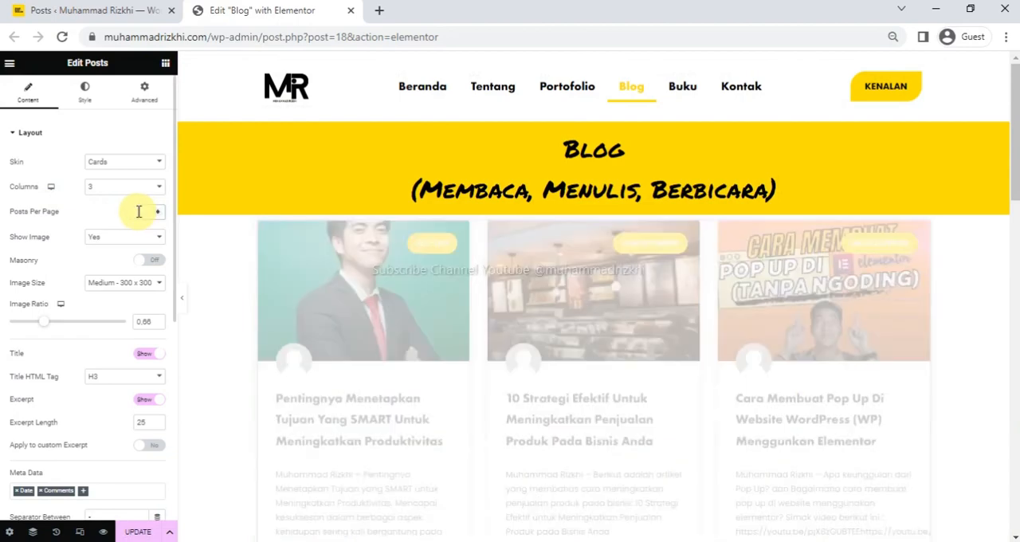
{"action": "type", "text": "3"}
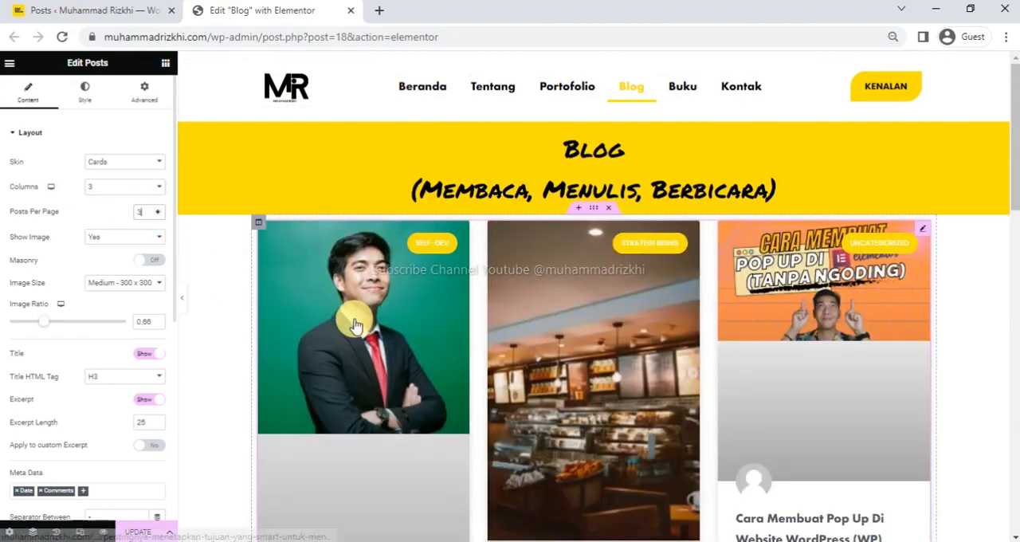
{"action": "scroll", "coordinate": [584, 358], "scroll_direction": "down", "scroll_amount": 2}
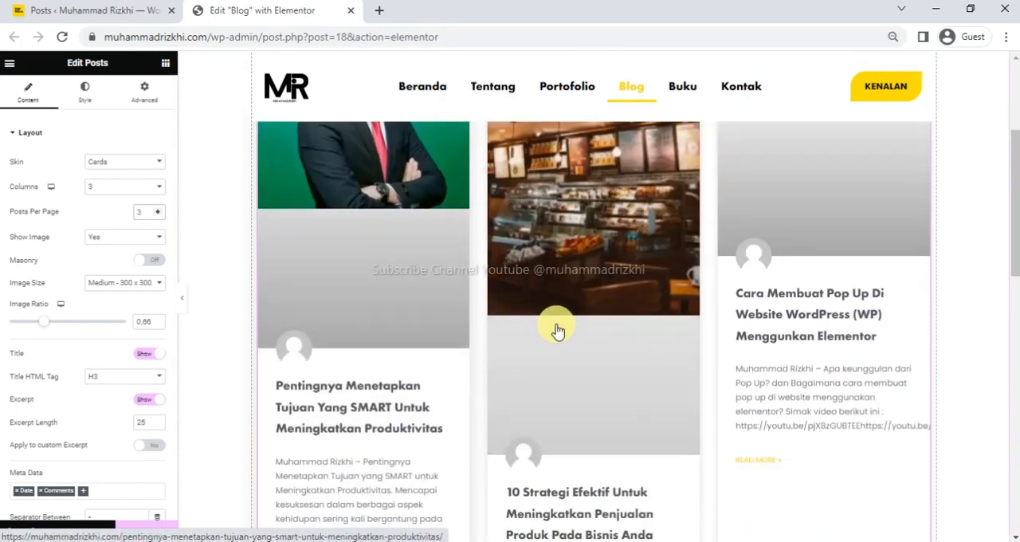
{"action": "scroll", "coordinate": [526, 317], "scroll_direction": "down", "scroll_amount": 8}
{"action": "scroll", "coordinate": [526, 317], "scroll_direction": "up", "scroll_amount": 7}
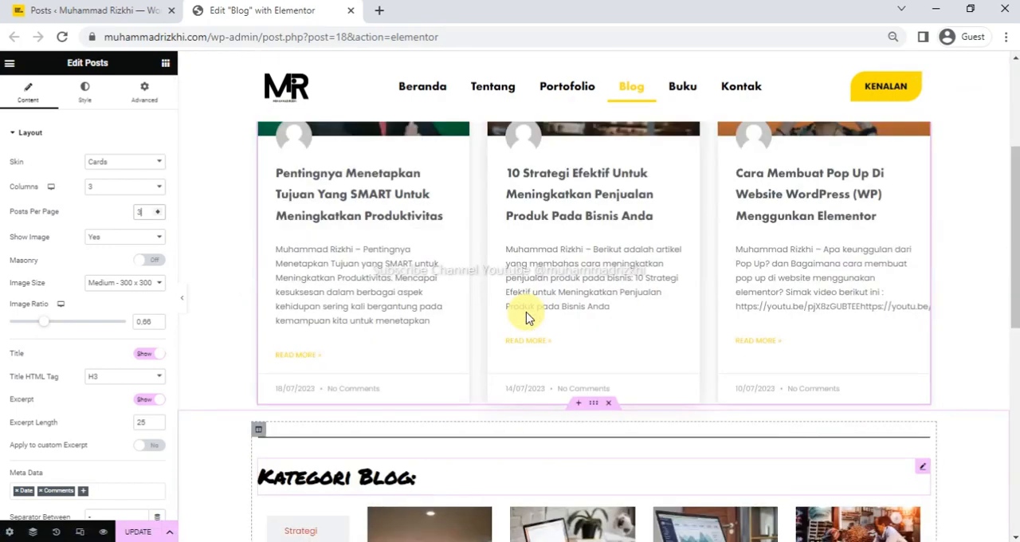
{"action": "scroll", "coordinate": [526, 317], "scroll_direction": "down", "scroll_amount": 1}
{"action": "scroll", "coordinate": [526, 312], "scroll_direction": "up", "scroll_amount": 1}
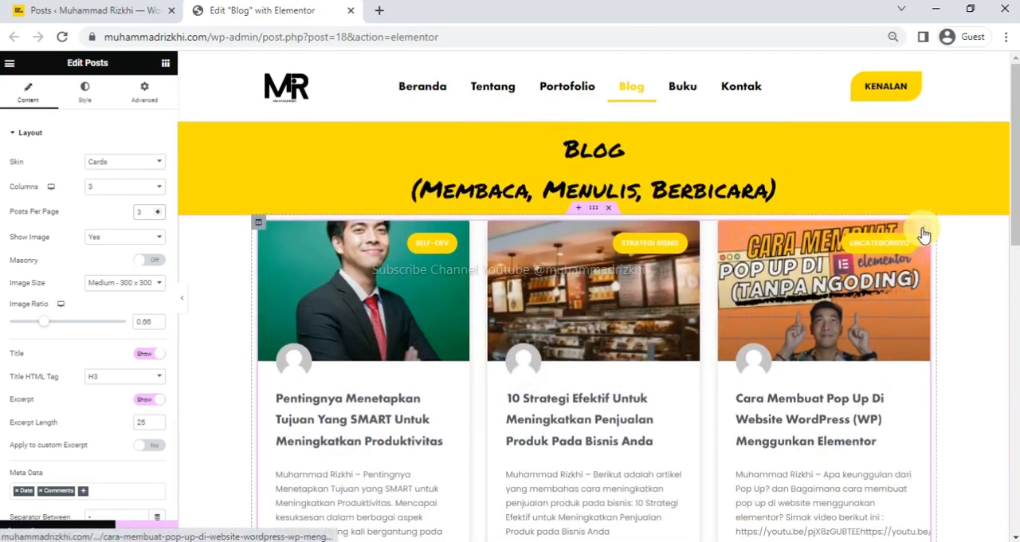
Set the post cards' image size to Medium Large - 768 x 0 and the image ratio to 1.07.
{"action": "left_click", "coordinate": [160, 288]}
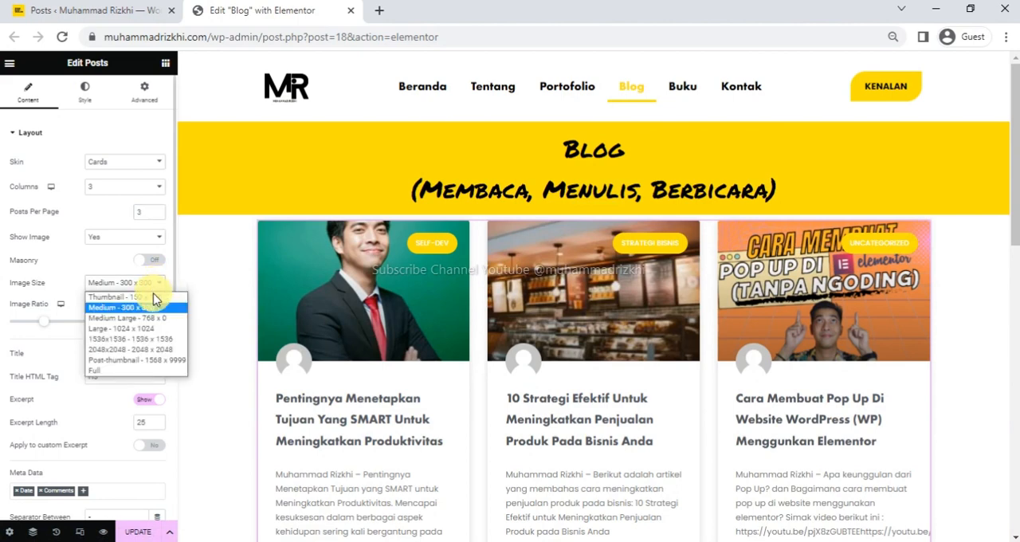
{"action": "left_click", "coordinate": [152, 318]}
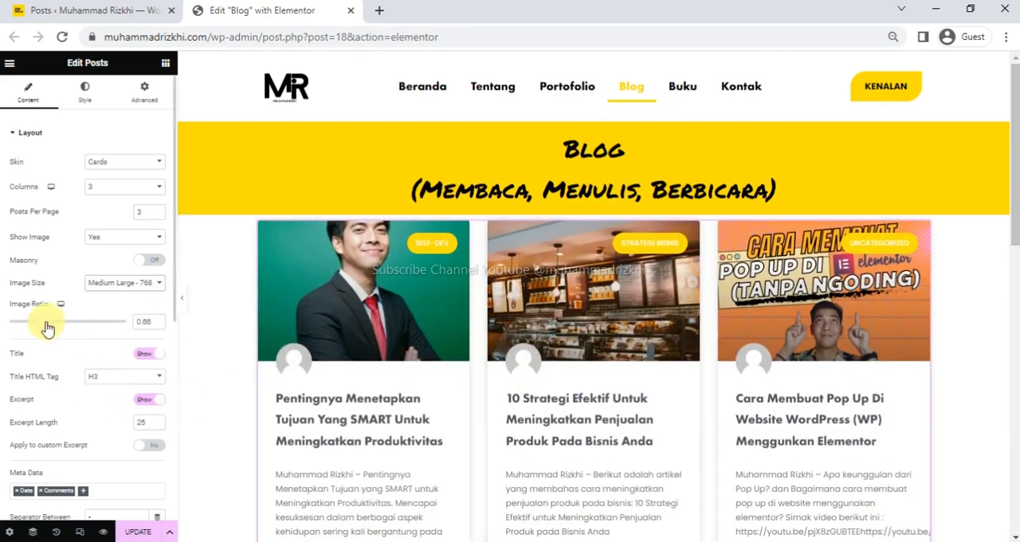
{"action": "left_click_drag", "start_coordinate": [47, 329], "coordinate": [69, 326]}
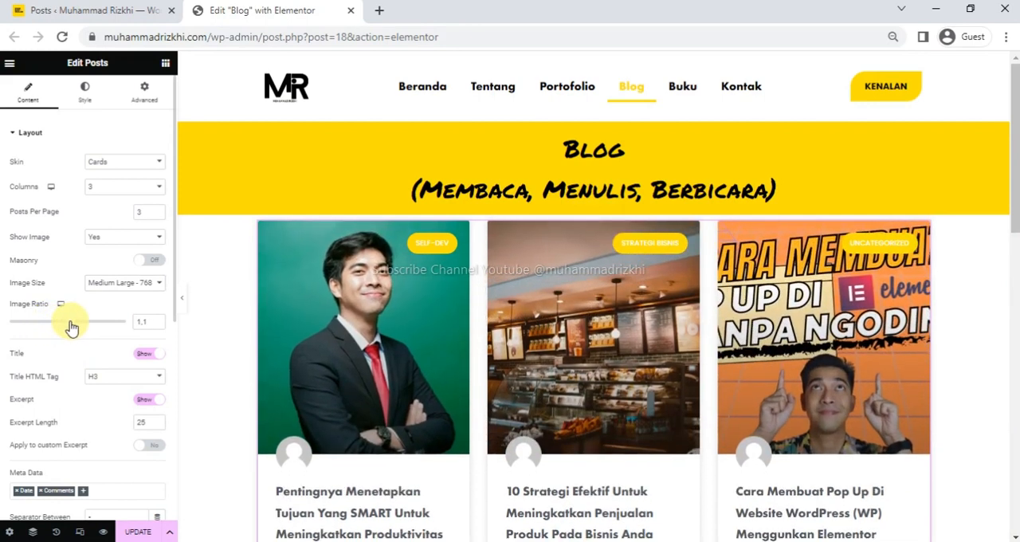
{"action": "scroll", "coordinate": [505, 367], "scroll_direction": "down", "scroll_amount": 5}
{"action": "scroll", "coordinate": [507, 374], "scroll_direction": "down", "scroll_amount": 3}
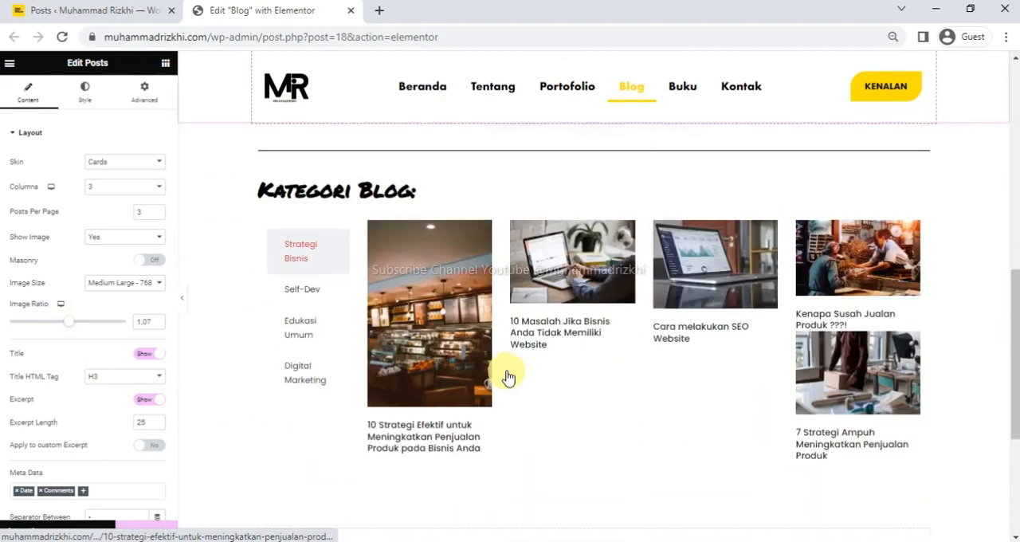
{"action": "scroll", "coordinate": [507, 373], "scroll_direction": "up", "scroll_amount": 6}
{"action": "scroll", "coordinate": [513, 387], "scroll_direction": "down", "scroll_amount": 2}
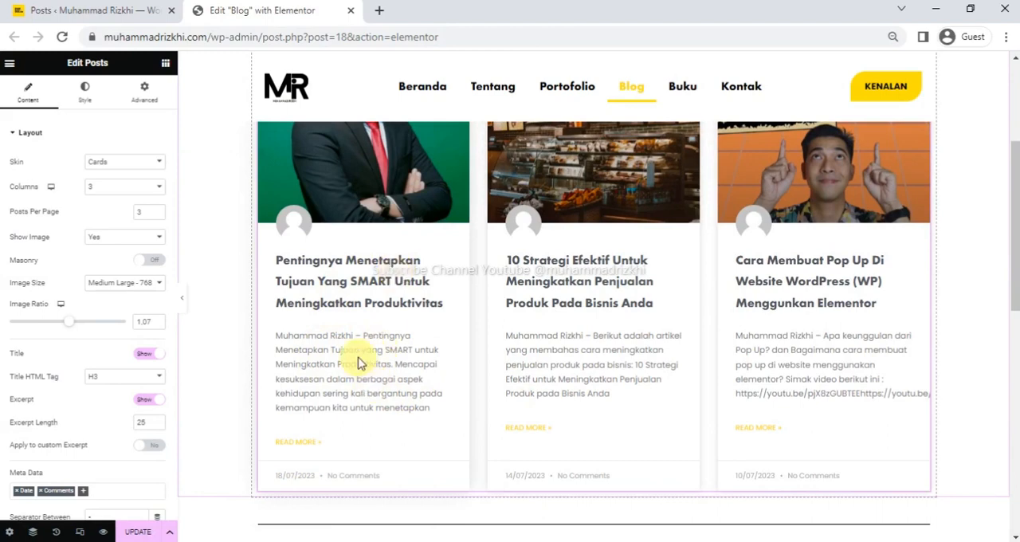
Change the post card titles' color to the black global color in the widget's content styling.
{"action": "left_click", "coordinate": [86, 90]}
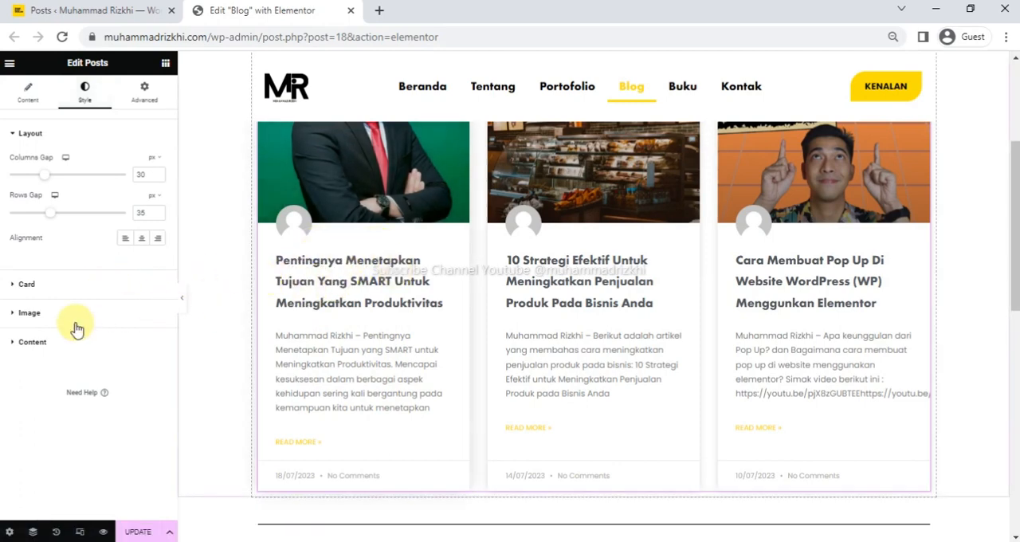
{"action": "left_click", "coordinate": [32, 342]}
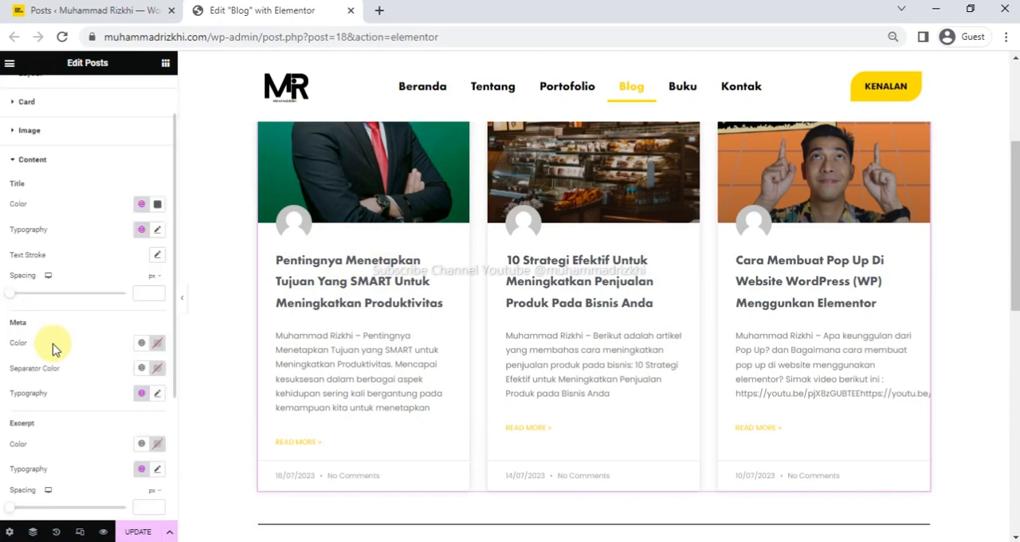
{"action": "left_click", "coordinate": [142, 206]}
{"action": "left_click", "coordinate": [55, 301]}
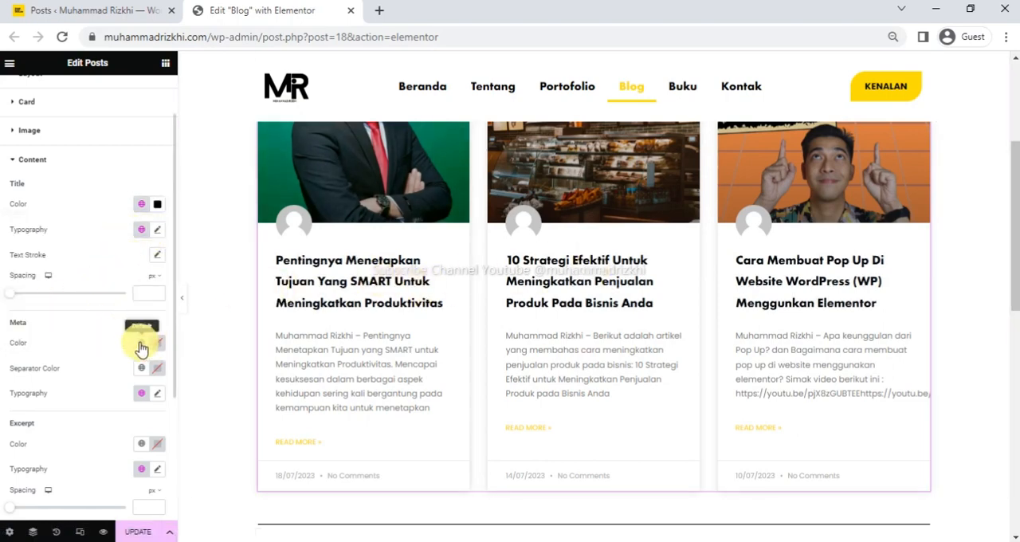
Set the font family of the post cards' meta text to Arial.
{"action": "left_click", "coordinate": [158, 394]}
{"action": "scroll", "coordinate": [96, 419], "scroll_direction": "down", "scroll_amount": 2}
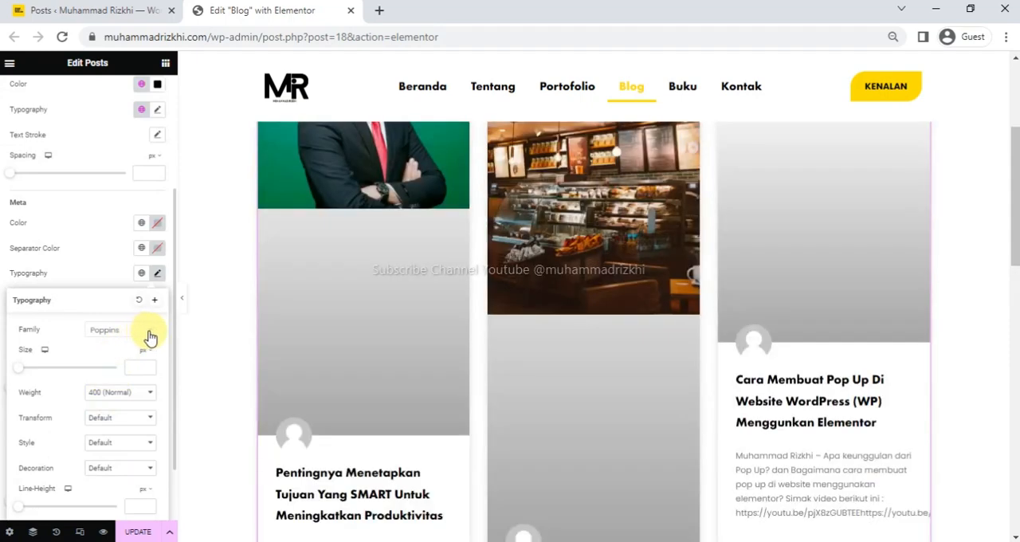
{"action": "left_click", "coordinate": [148, 333]}
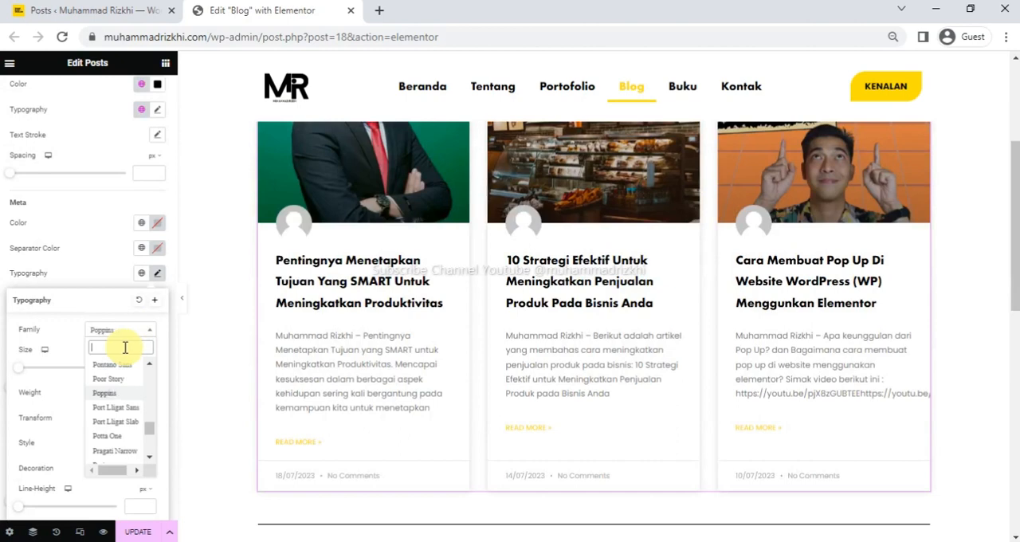
{"action": "type", "text": "arial"}
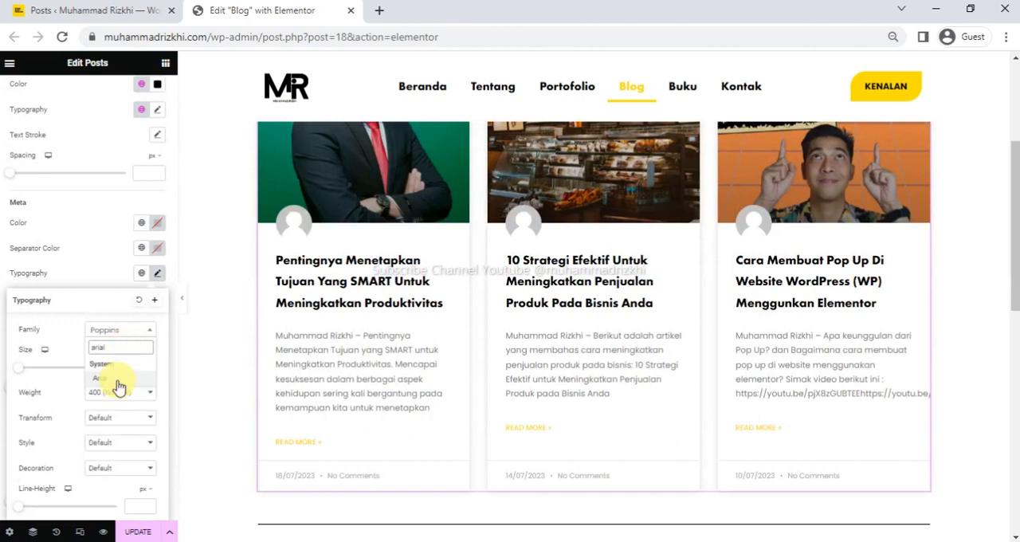
{"action": "left_click", "coordinate": [100, 378]}
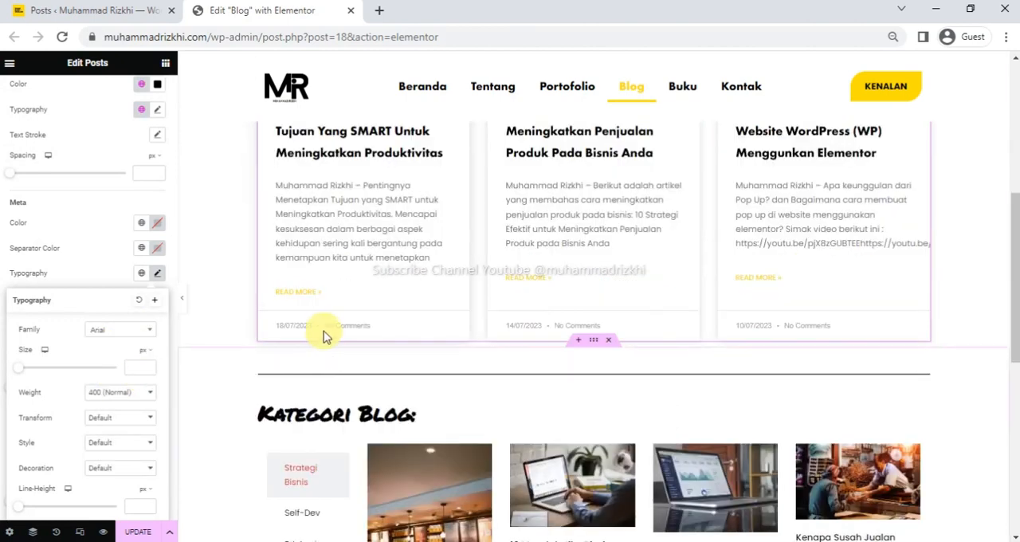
{"action": "left_click", "coordinate": [158, 277]}
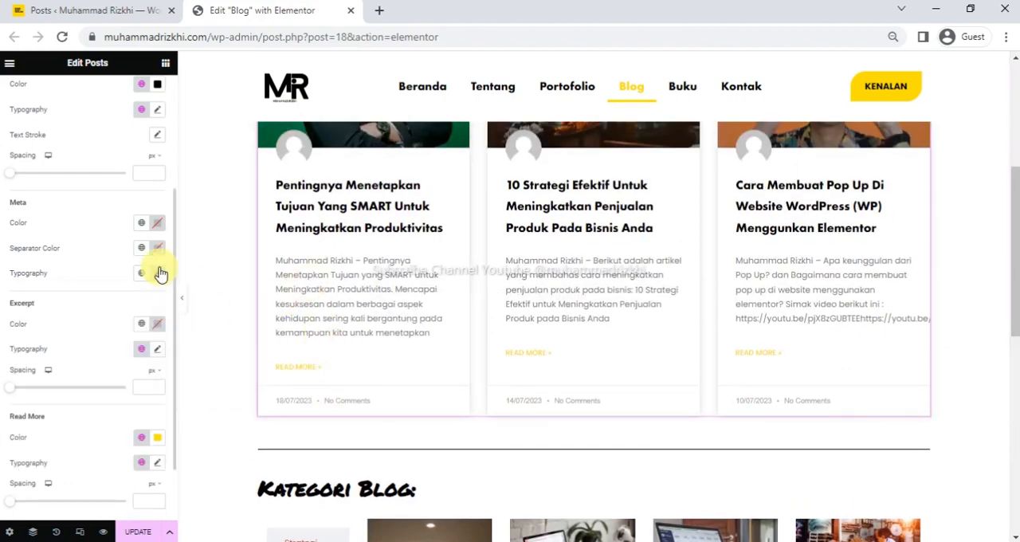
Review the title, meta, excerpt and read more style settings against the post cards on the page.
{"action": "scroll", "coordinate": [126, 303], "scroll_direction": "up", "scroll_amount": 3}
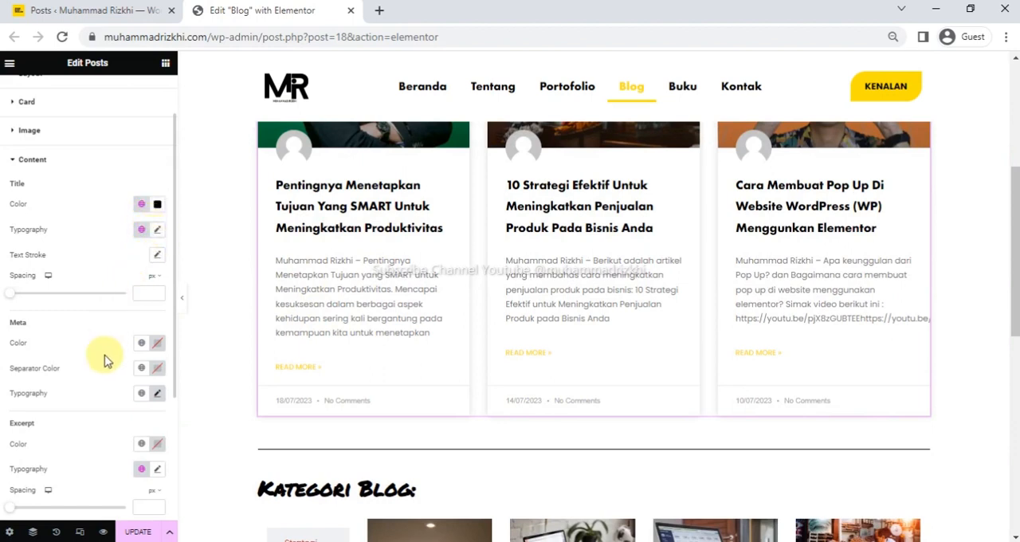
{"action": "scroll", "coordinate": [134, 387], "scroll_direction": "down", "scroll_amount": 1}
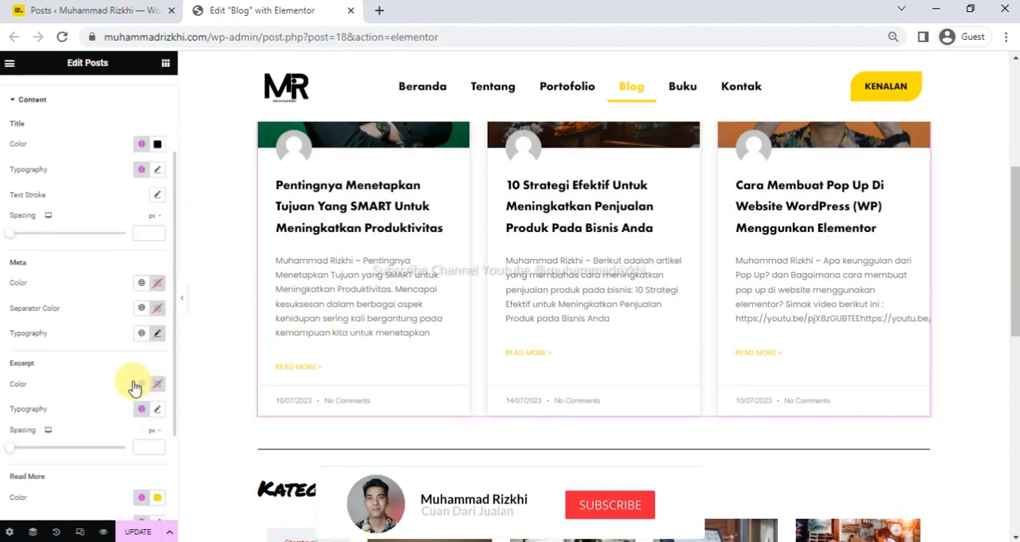
{"action": "scroll", "coordinate": [134, 387], "scroll_direction": "down", "scroll_amount": 2}
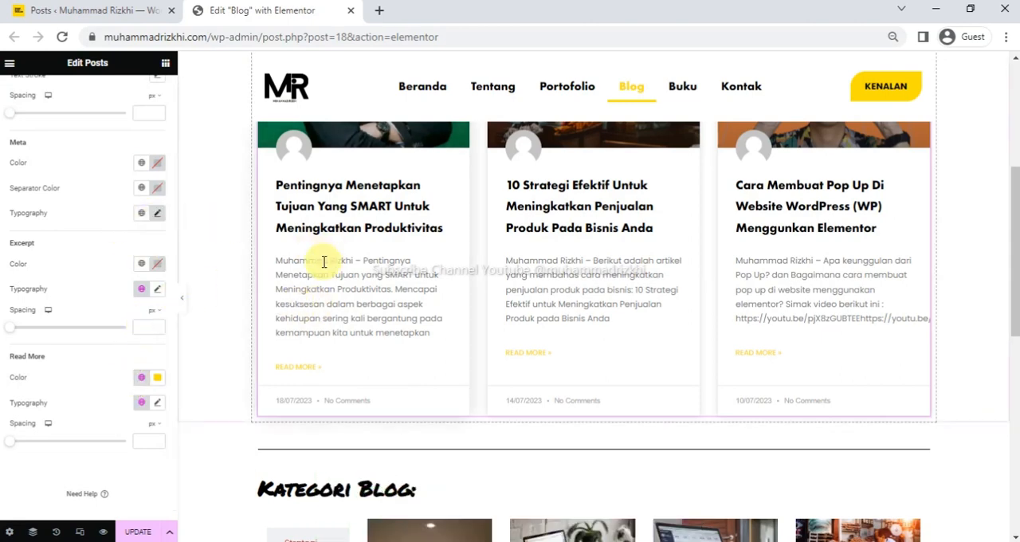
{"action": "scroll", "coordinate": [531, 304], "scroll_direction": "up", "scroll_amount": 5}
{"action": "scroll", "coordinate": [578, 378], "scroll_direction": "down", "scroll_amount": 3}
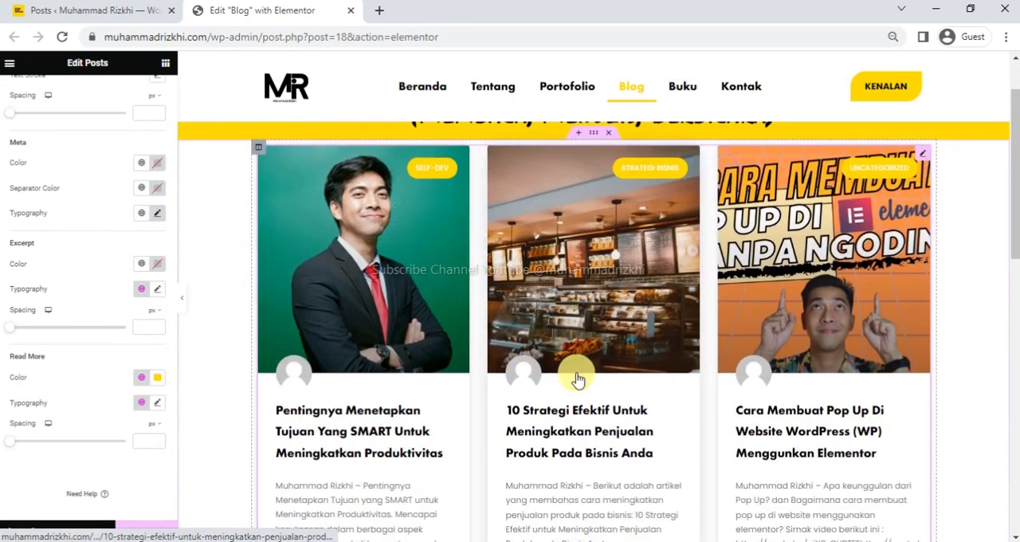
{"action": "scroll", "coordinate": [578, 378], "scroll_direction": "up", "scroll_amount": 2}
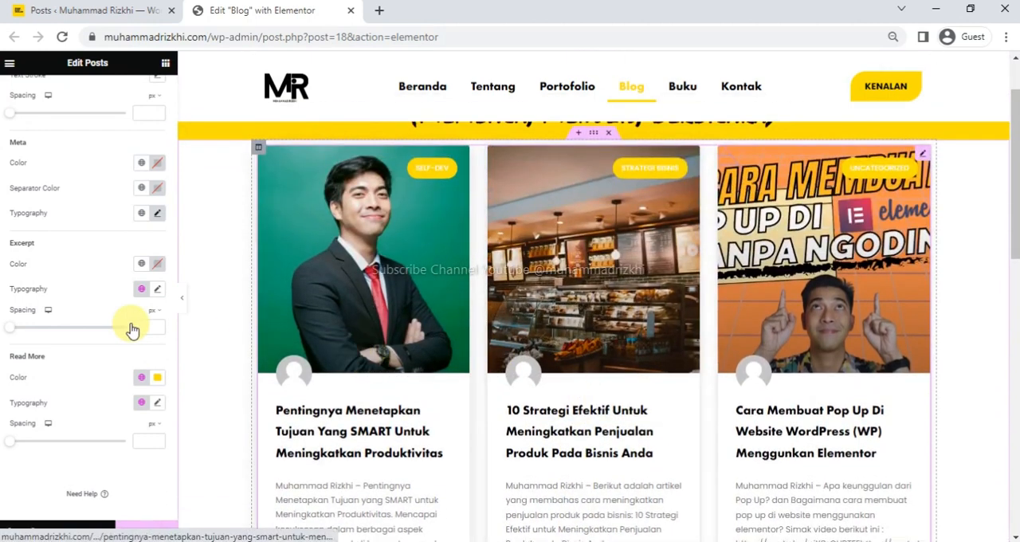
{"action": "scroll", "coordinate": [74, 343], "scroll_direction": "down", "scroll_amount": 1}
{"action": "scroll", "coordinate": [73, 380], "scroll_direction": "up", "scroll_amount": 1}
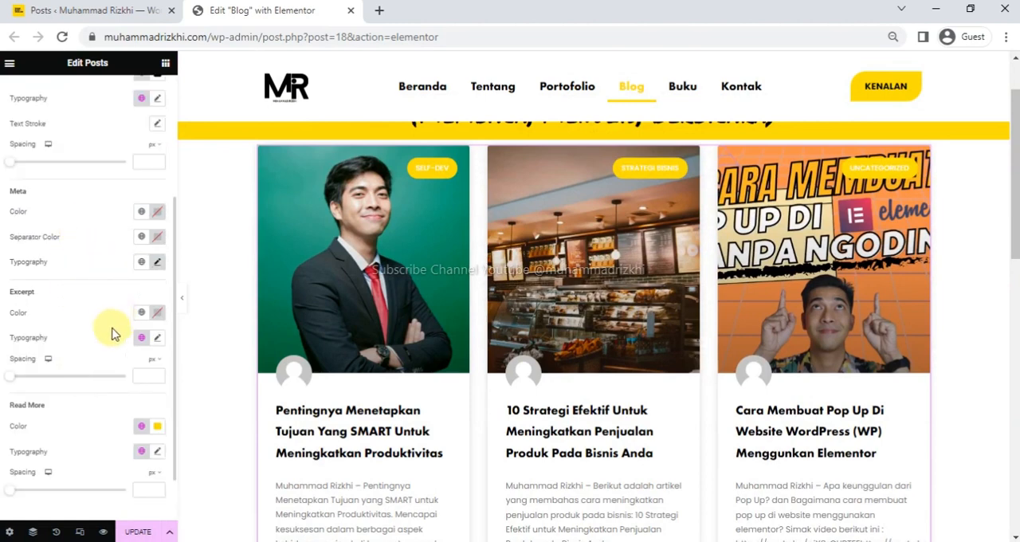
Try Arial as the font family of the post excerpts and return it to Poppins.
{"action": "left_click", "coordinate": [157, 339]}
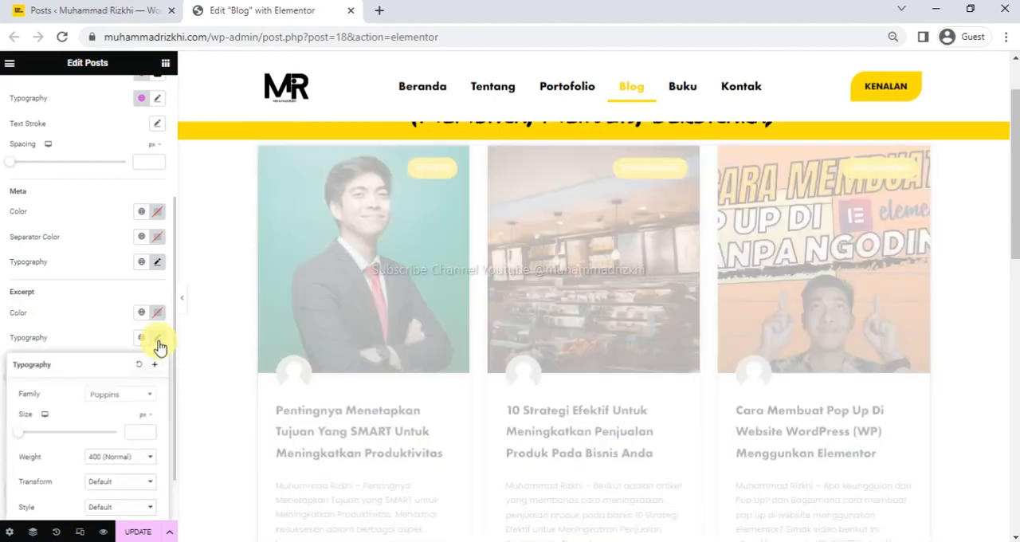
{"action": "left_click", "coordinate": [148, 399]}
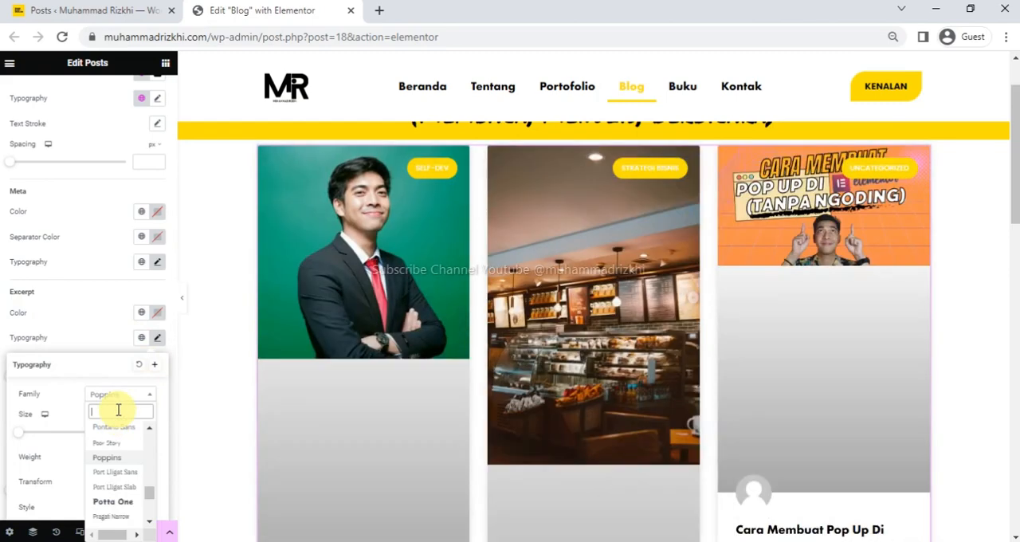
{"action": "type", "text": "arial"}
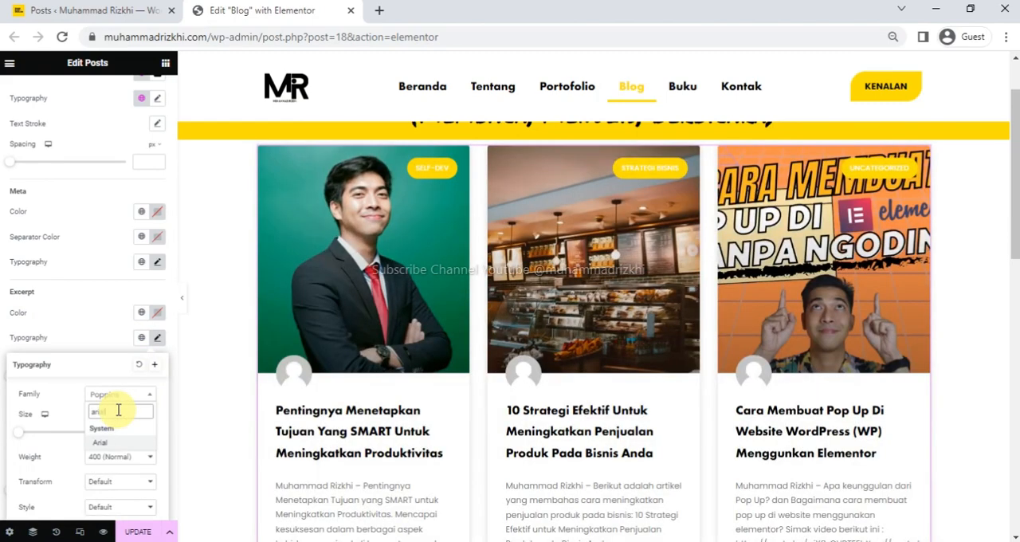
{"action": "key", "text": "Return"}
{"action": "scroll", "coordinate": [420, 455], "scroll_direction": "down", "scroll_amount": 3}
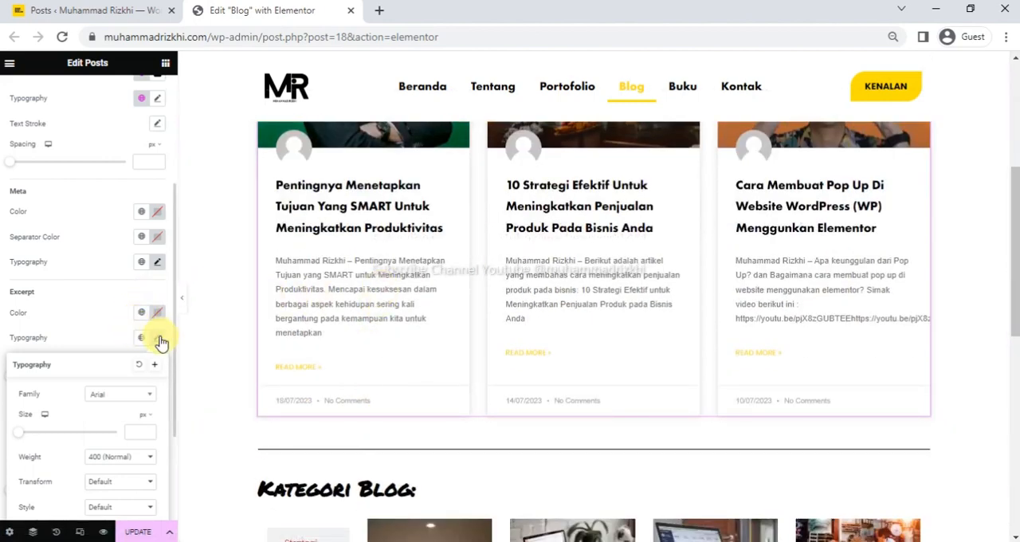
{"action": "left_click", "coordinate": [145, 403]}
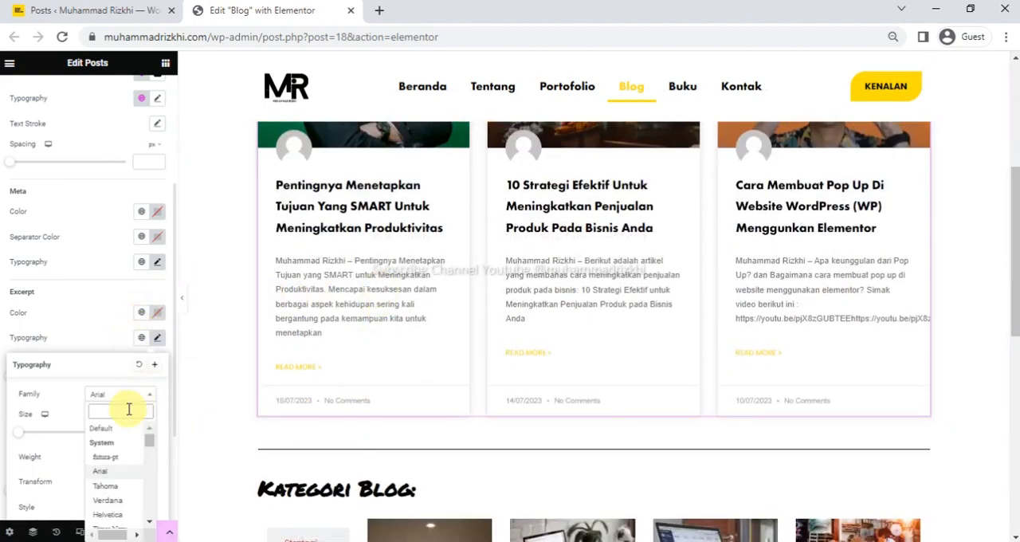
{"action": "type", "text": "poppi"}
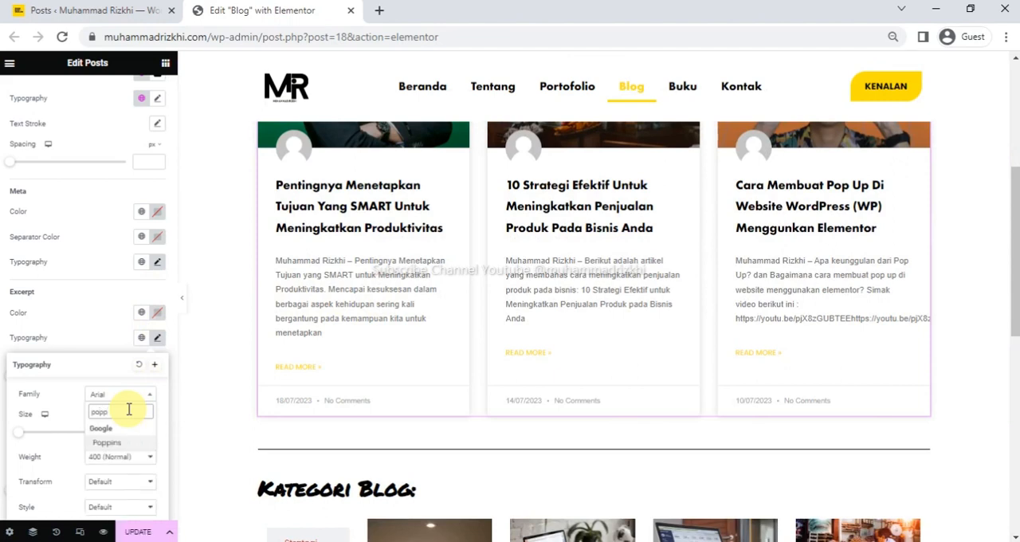
{"action": "left_click", "coordinate": [112, 447]}
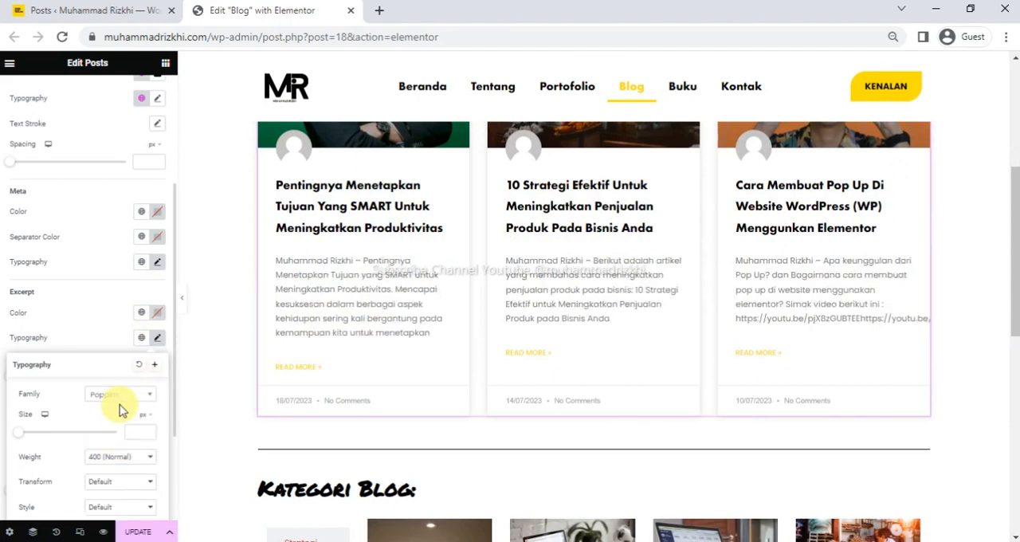
{"action": "left_click", "coordinate": [158, 344]}
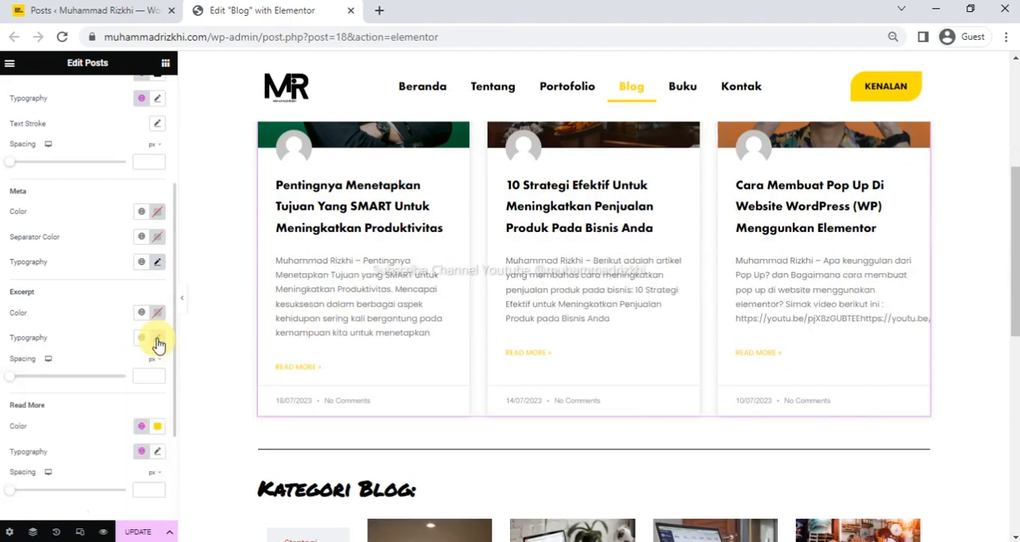
{"action": "scroll", "coordinate": [111, 418], "scroll_direction": "down", "scroll_amount": 1}
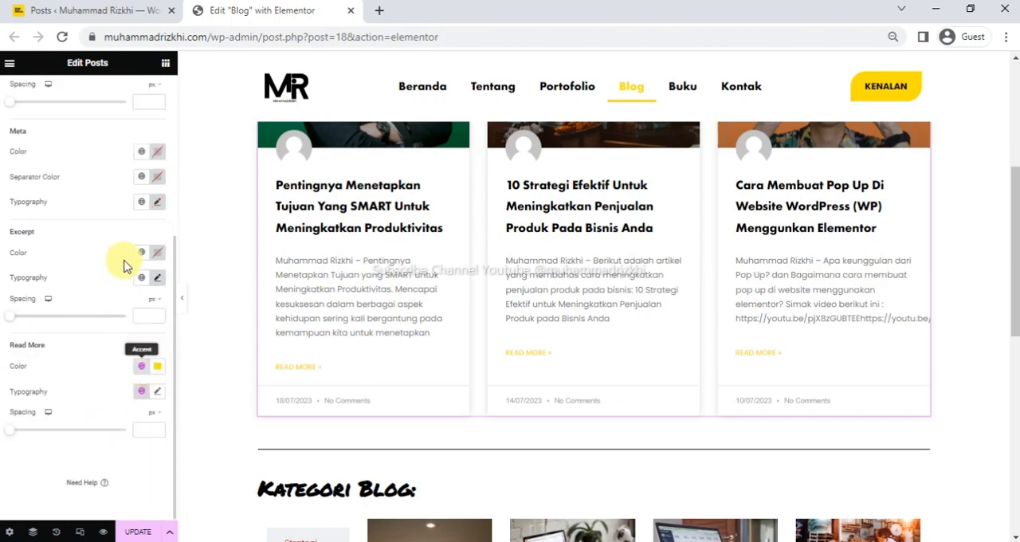
Set the font family of the post cards' meta text to Poppins.
{"action": "left_click", "coordinate": [158, 202]}
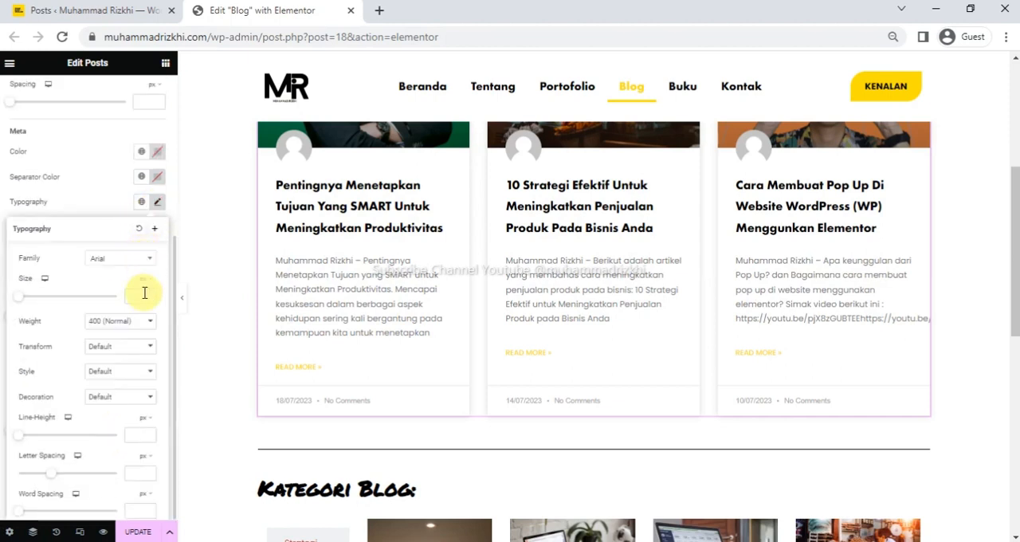
{"action": "left_click", "coordinate": [142, 263]}
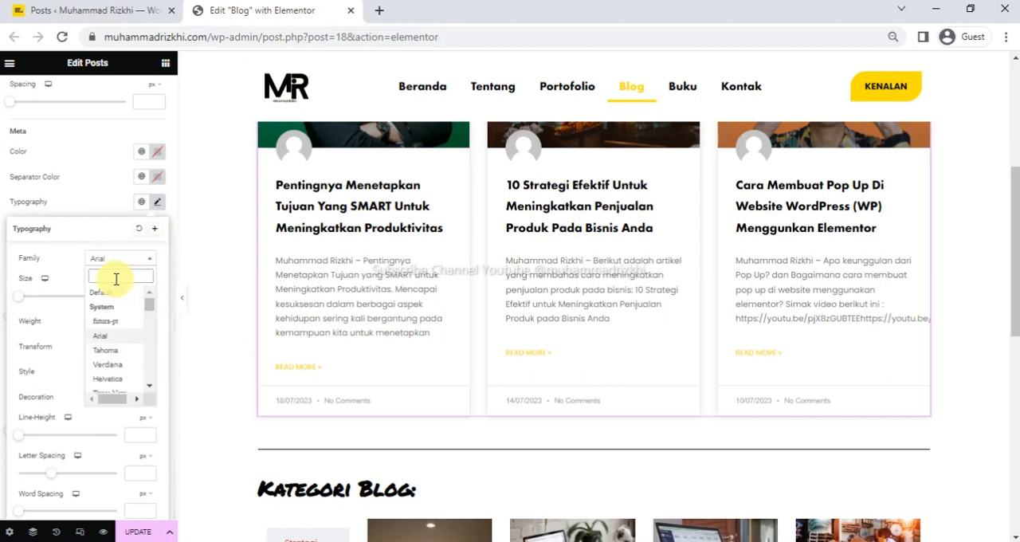
{"action": "type", "text": "popp"}
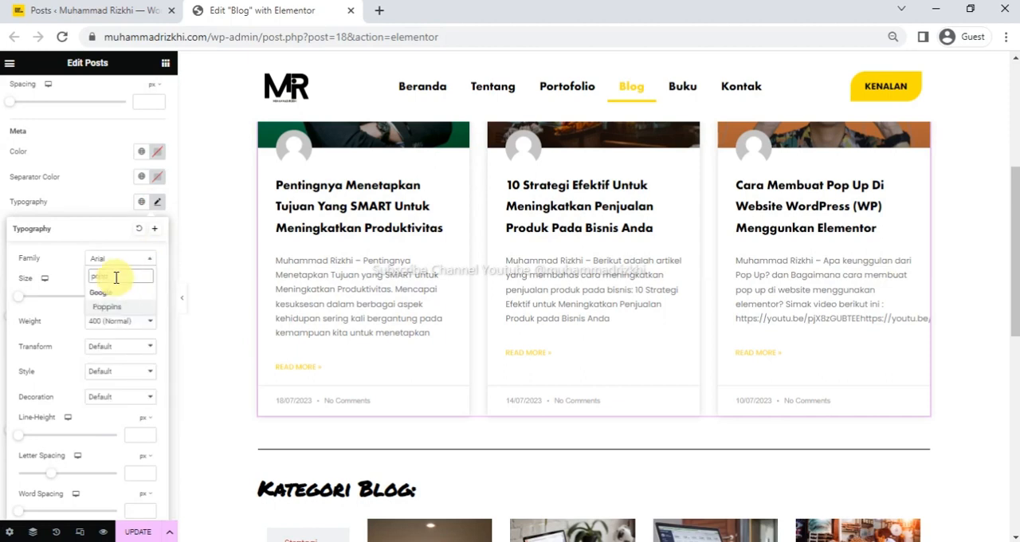
{"action": "left_click", "coordinate": [123, 307]}
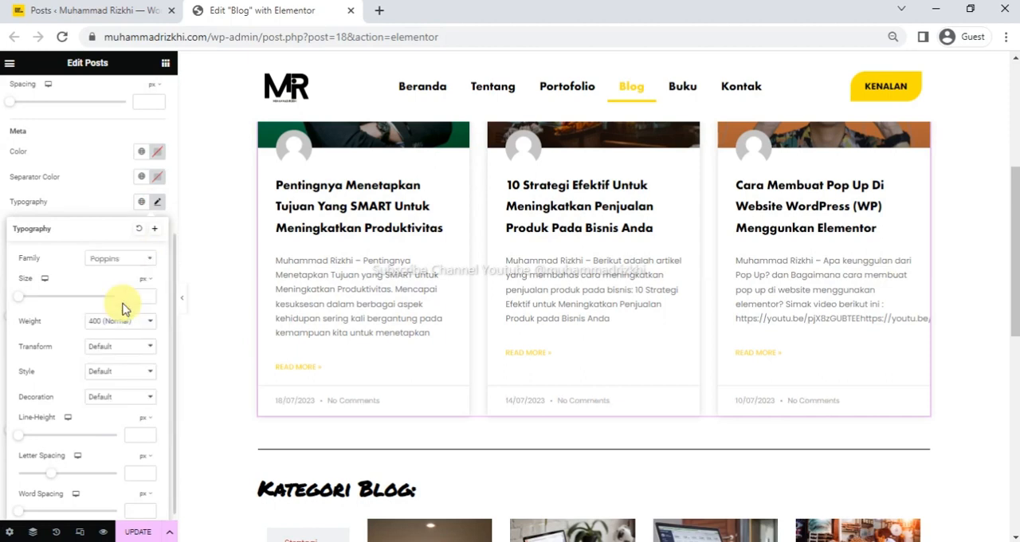
{"action": "left_click", "coordinate": [158, 204]}
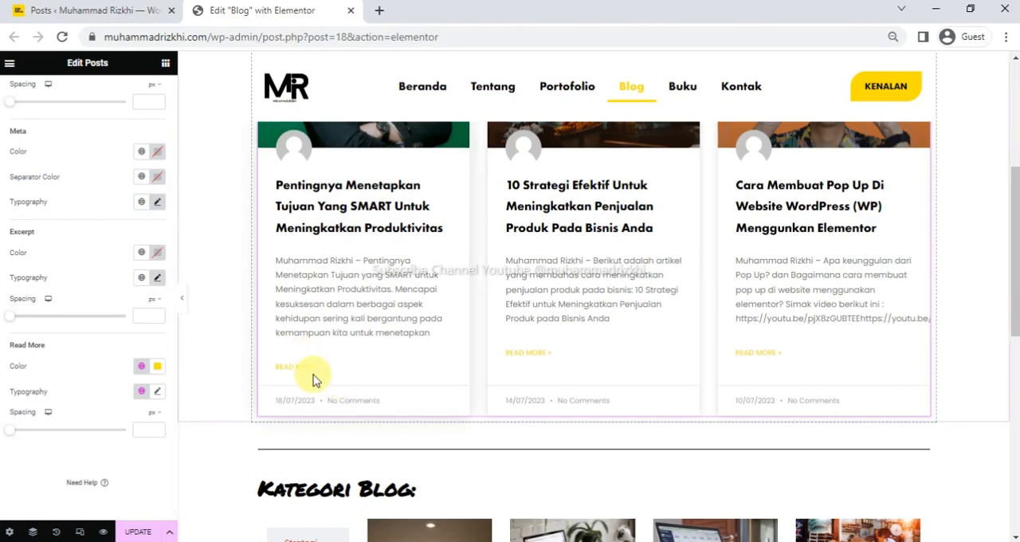
Review the Posts widget's Card and Image style settings and its Layout content settings.
{"action": "scroll", "coordinate": [37, 269], "scroll_direction": "up", "scroll_amount": 10}
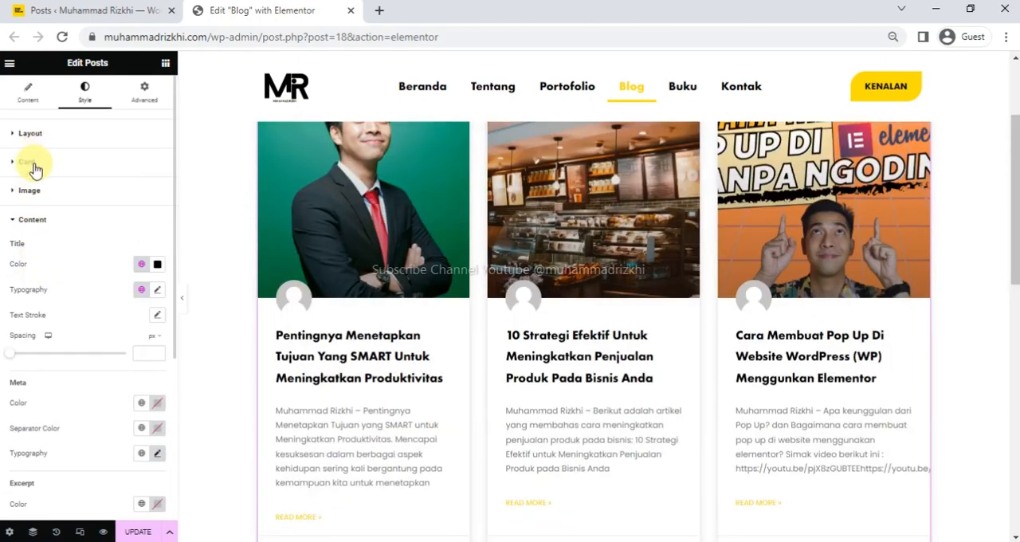
{"action": "left_click", "coordinate": [34, 165]}
{"action": "scroll", "coordinate": [65, 334], "scroll_direction": "down", "scroll_amount": 1}
{"action": "left_click", "coordinate": [62, 402]}
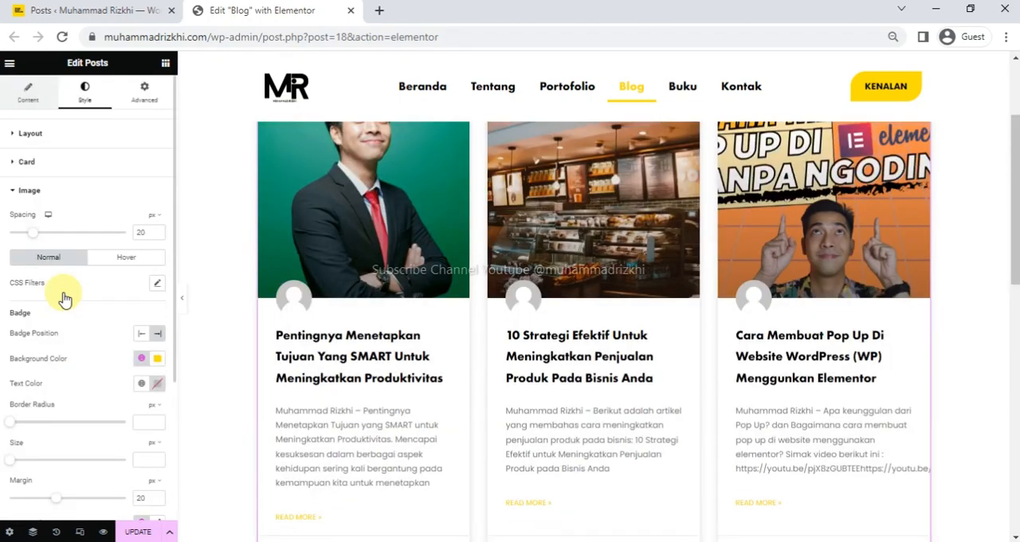
{"action": "left_click", "coordinate": [30, 92]}
{"action": "scroll", "coordinate": [65, 298], "scroll_direction": "down", "scroll_amount": 3}
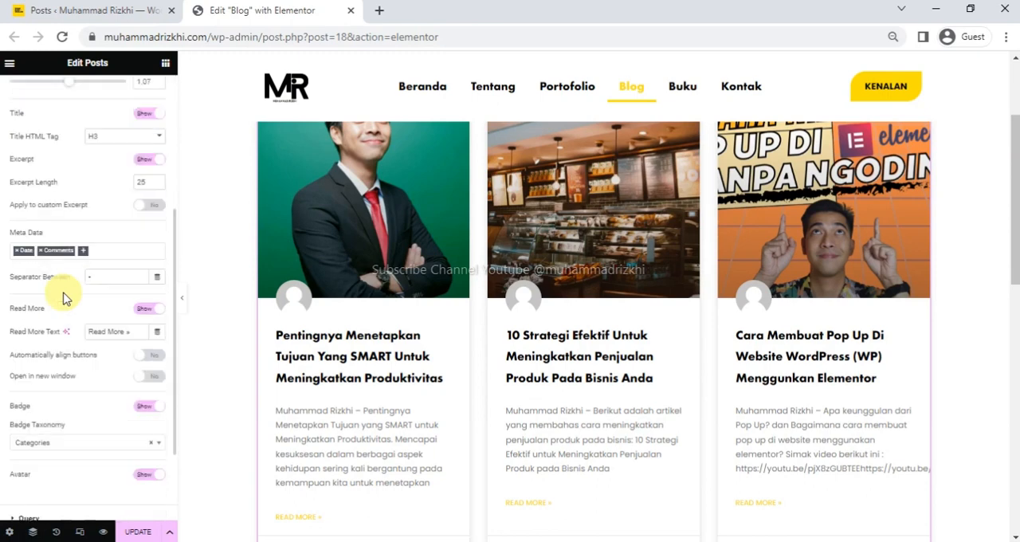
{"action": "scroll", "coordinate": [40, 318], "scroll_direction": "up", "scroll_amount": 3}
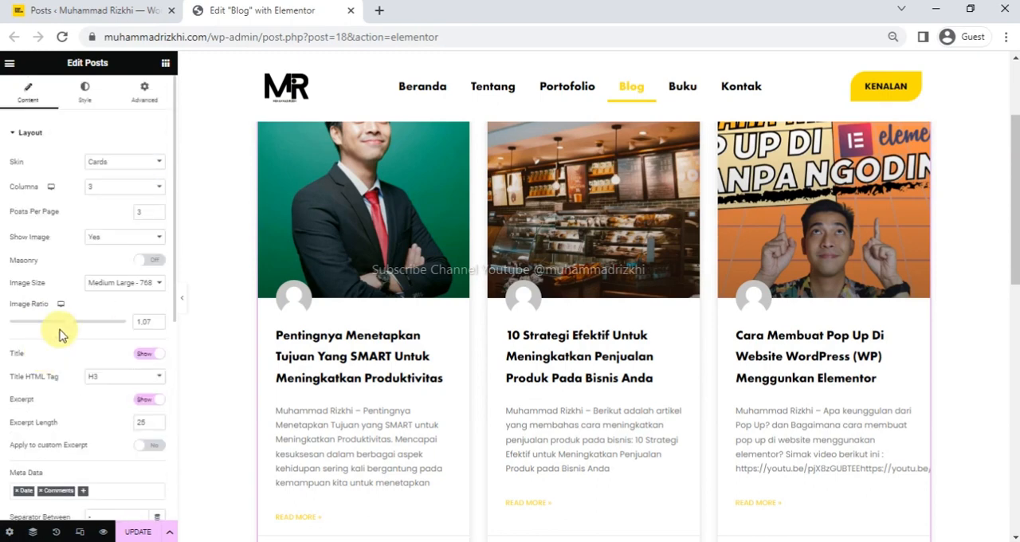
{"action": "scroll", "coordinate": [99, 394], "scroll_direction": "down", "scroll_amount": 1}
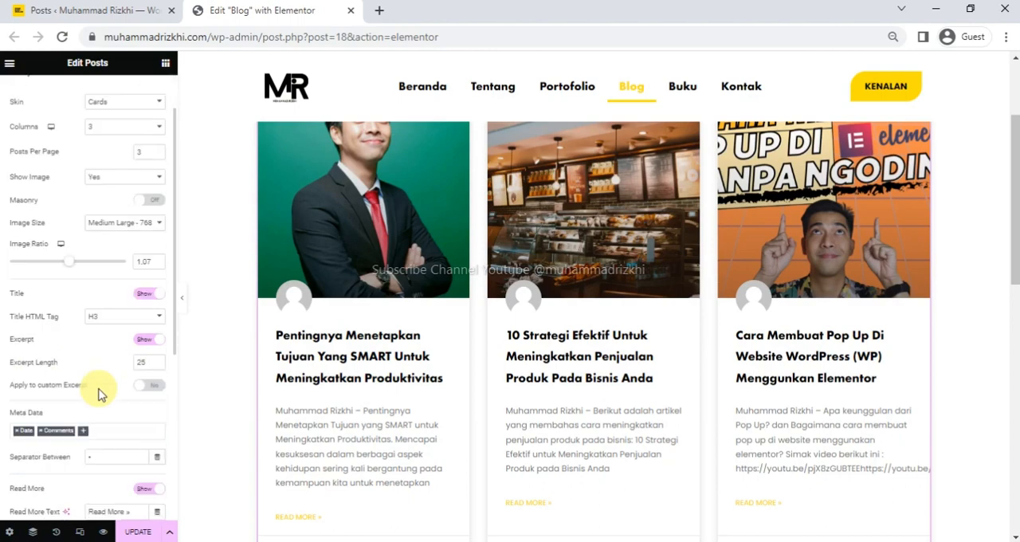
Try hiding the excerpts on the post cards and show them again.
{"action": "left_click", "coordinate": [147, 341]}
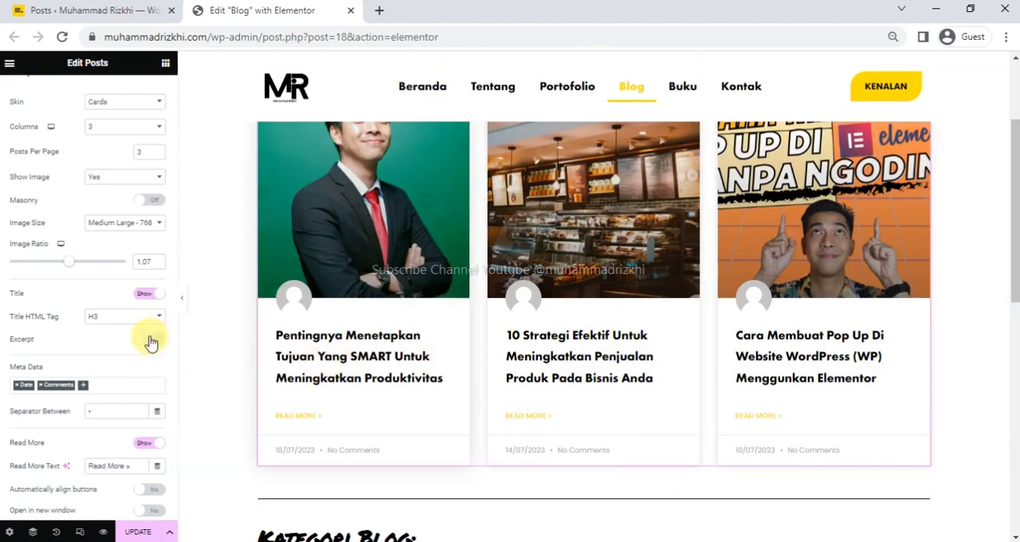
{"action": "left_click", "coordinate": [149, 343]}
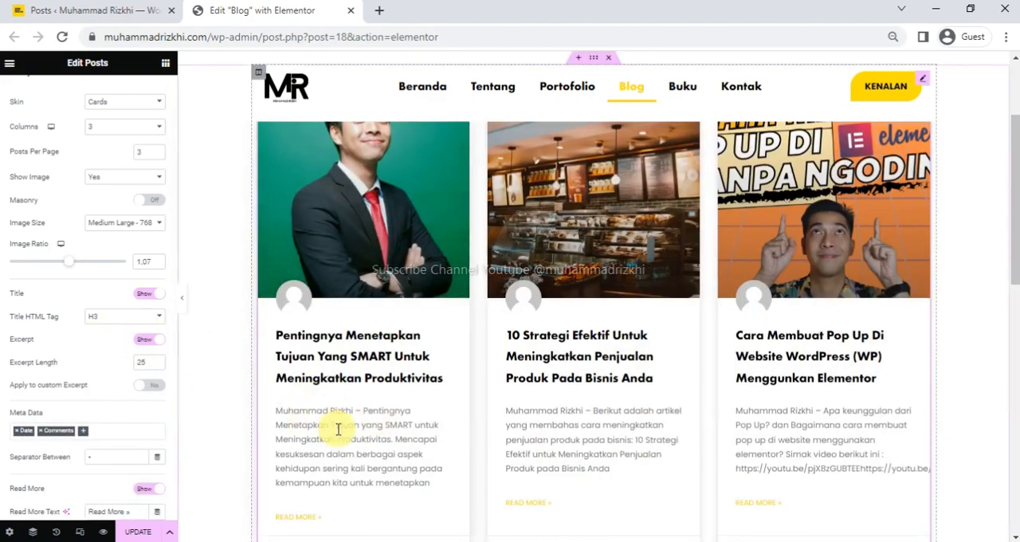
{"action": "scroll", "coordinate": [338, 430], "scroll_direction": "down", "scroll_amount": 1}
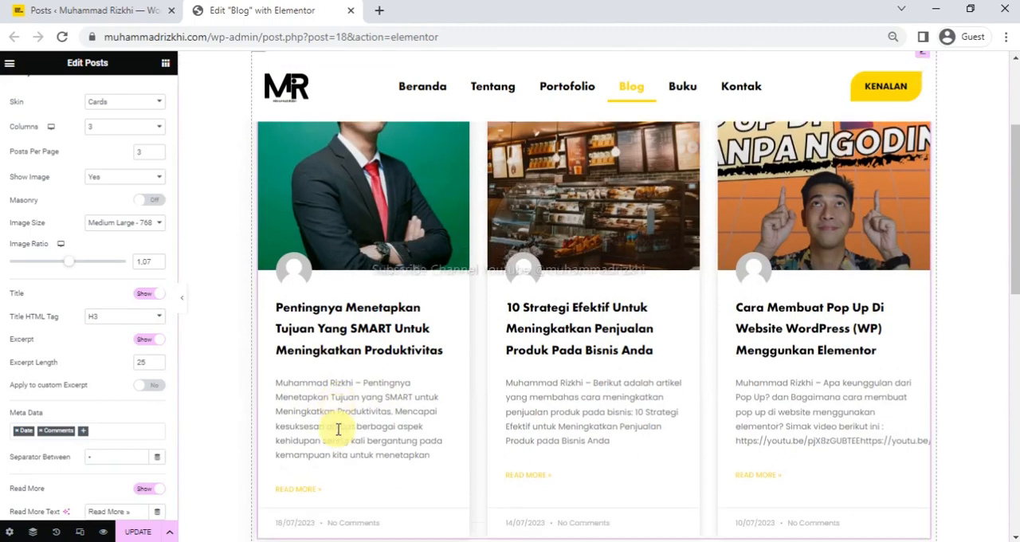
Try an excerpt length of 15 on the post cards and return it to 25.
{"action": "left_click", "coordinate": [156, 360]}
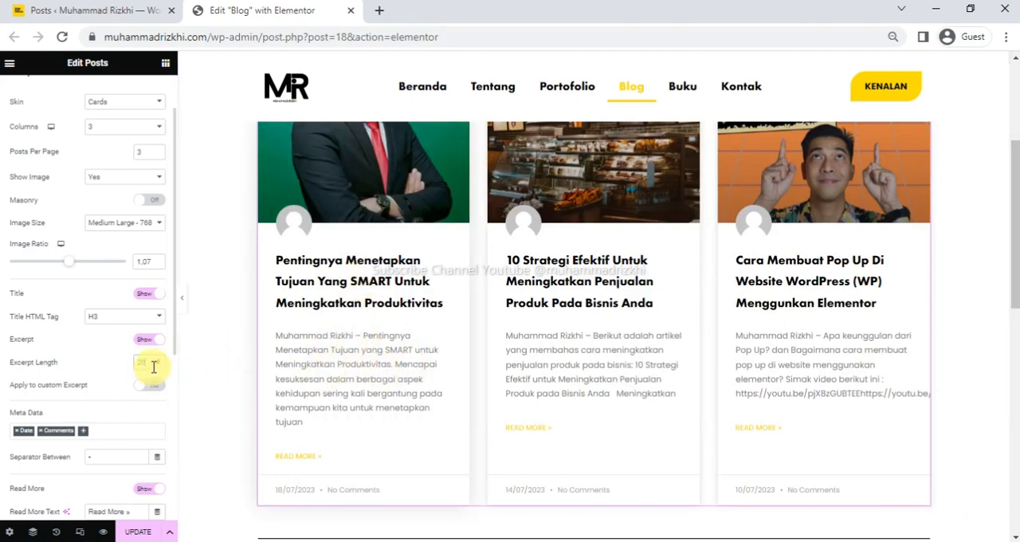
{"action": "key", "text": "BackSpace"}
{"action": "key", "text": "BackSpace"}
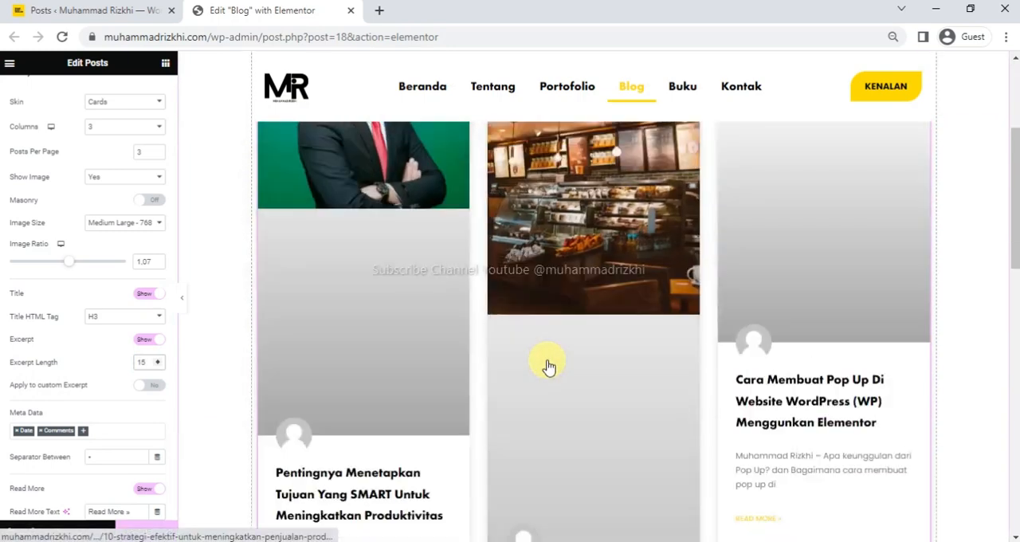
{"action": "scroll", "coordinate": [548, 367], "scroll_direction": "down", "scroll_amount": 3}
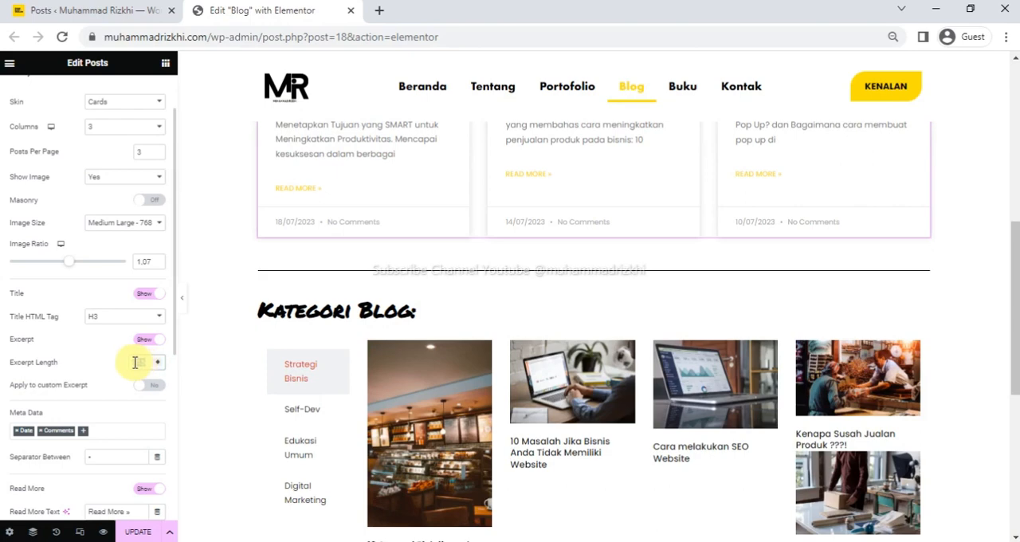
{"action": "type", "text": "10"}
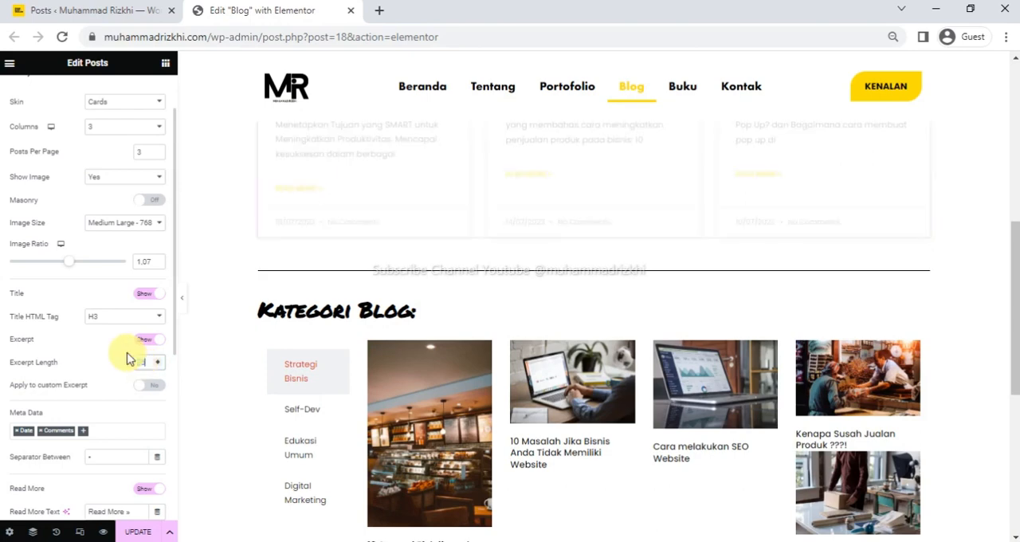
{"action": "scroll", "coordinate": [444, 350], "scroll_direction": "up", "scroll_amount": 4}
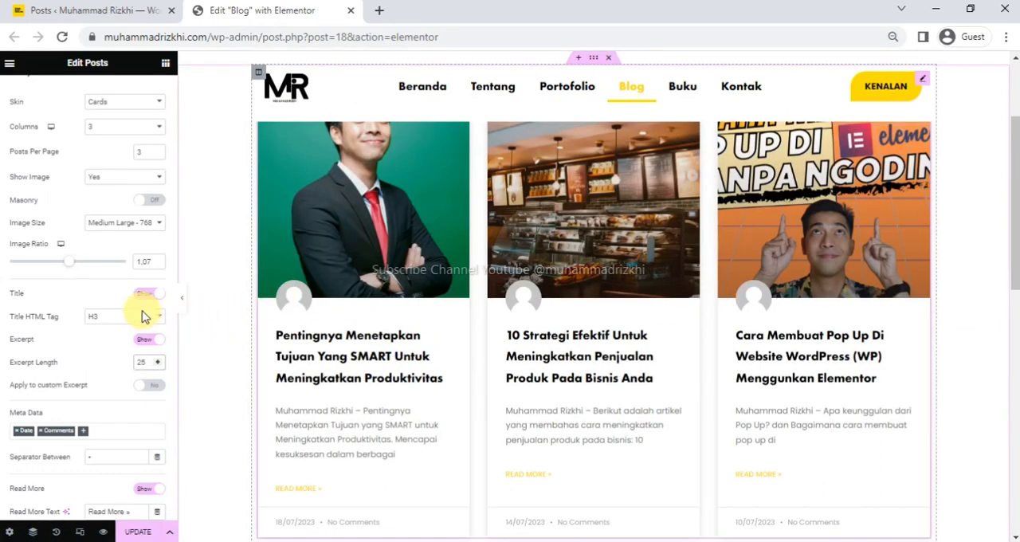
Try setting Show Image to No for the post cards and return it to Yes.
{"action": "scroll", "coordinate": [125, 290], "scroll_direction": "up", "scroll_amount": 2}
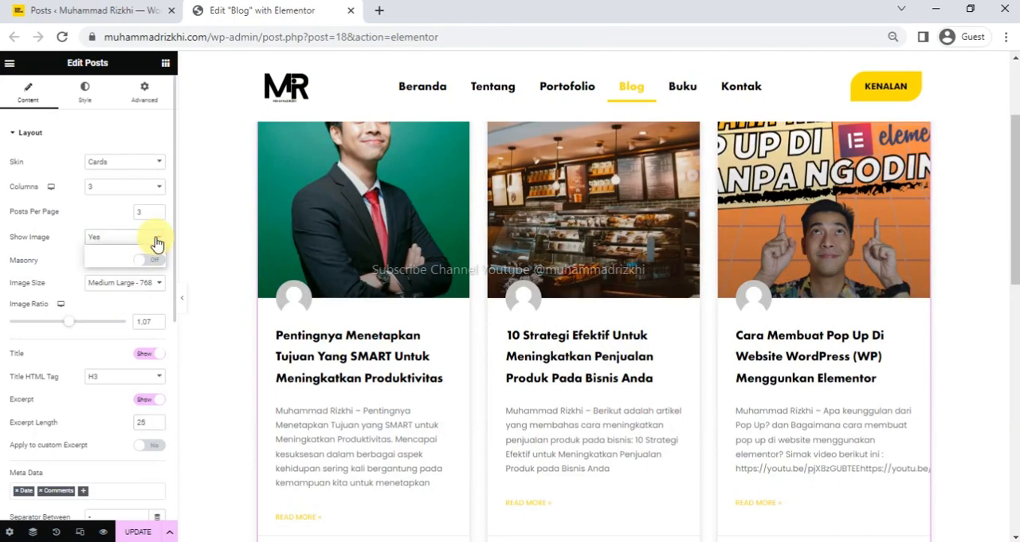
{"action": "left_click", "coordinate": [130, 263]}
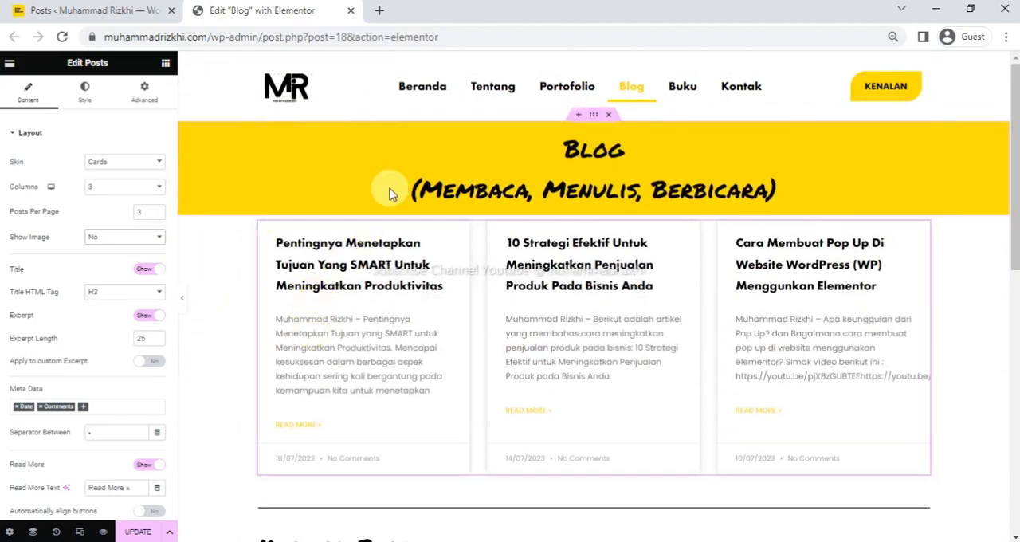
{"action": "left_click", "coordinate": [153, 239]}
{"action": "left_click", "coordinate": [121, 260]}
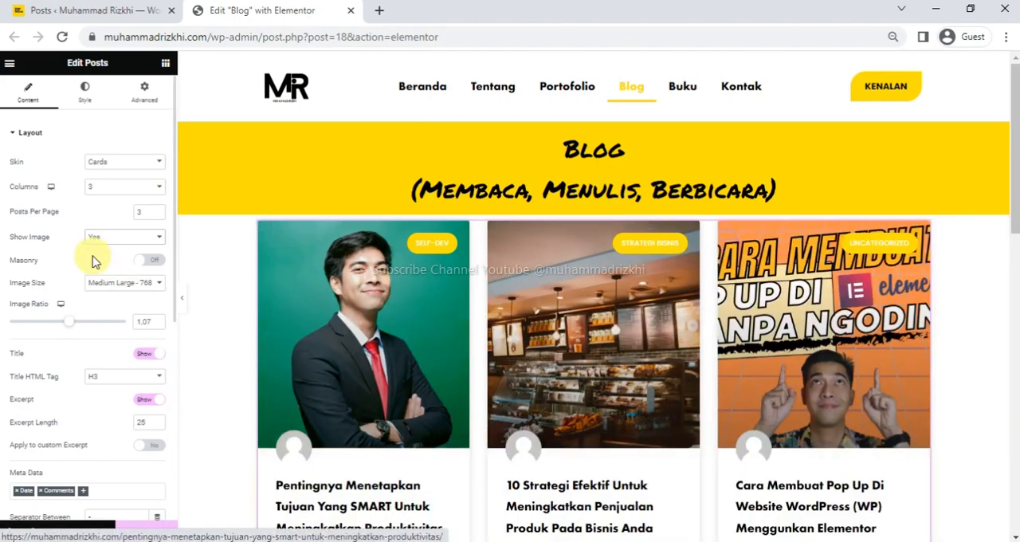
Try the Masonry layout, compare the post cards' uneven heights on the page, and turn Masonry off again.
{"action": "scroll", "coordinate": [92, 262], "scroll_direction": "down", "scroll_amount": 2}
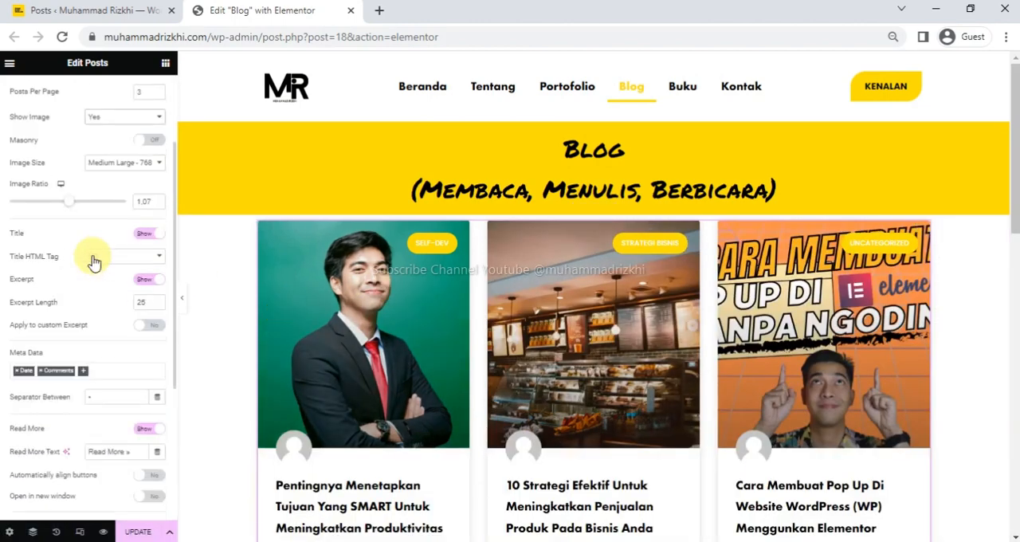
{"action": "left_click", "coordinate": [150, 141]}
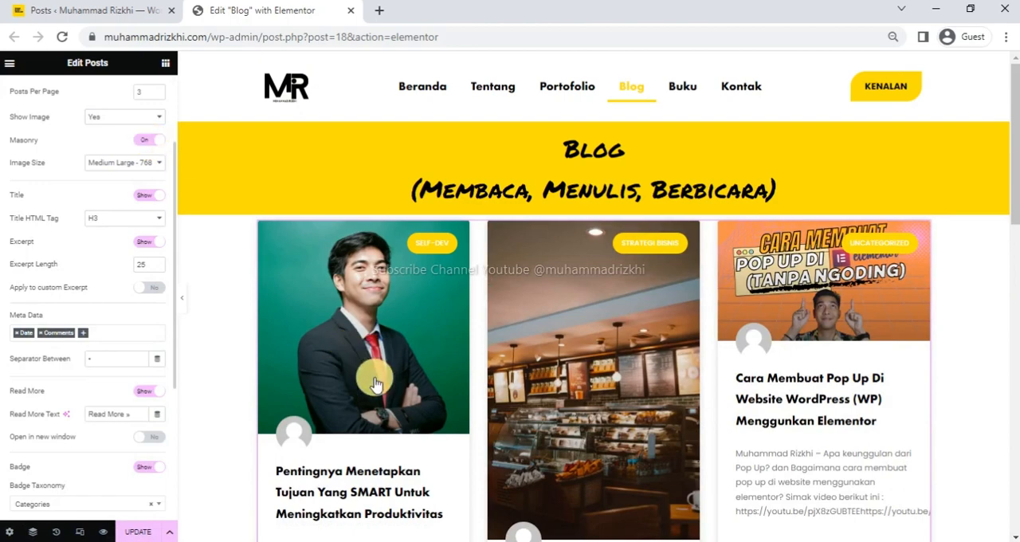
{"action": "scroll", "coordinate": [376, 382], "scroll_direction": "down", "scroll_amount": 5}
{"action": "scroll", "coordinate": [376, 383], "scroll_direction": "up", "scroll_amount": 2}
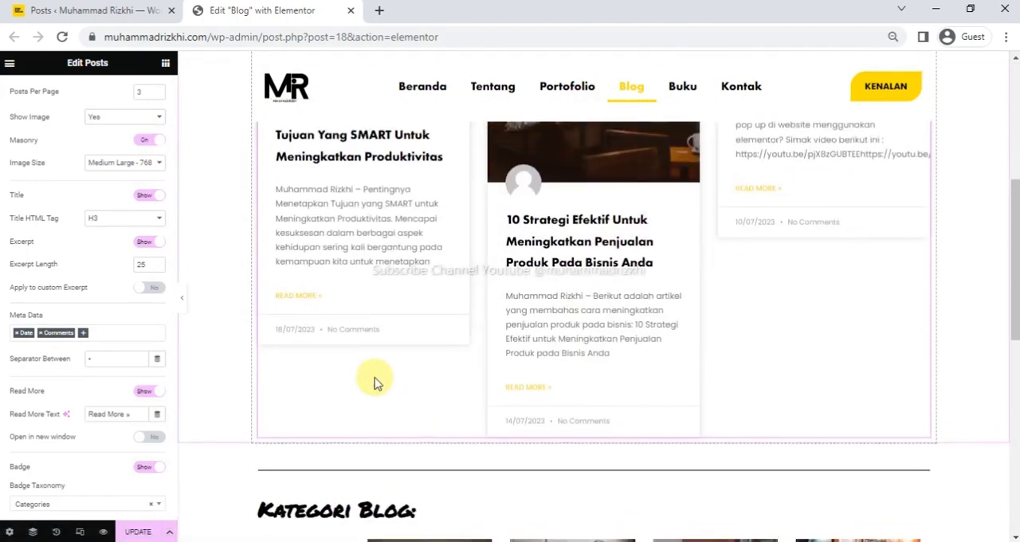
{"action": "scroll", "coordinate": [376, 382], "scroll_direction": "down", "scroll_amount": 3}
{"action": "scroll", "coordinate": [366, 341], "scroll_direction": "up", "scroll_amount": 7}
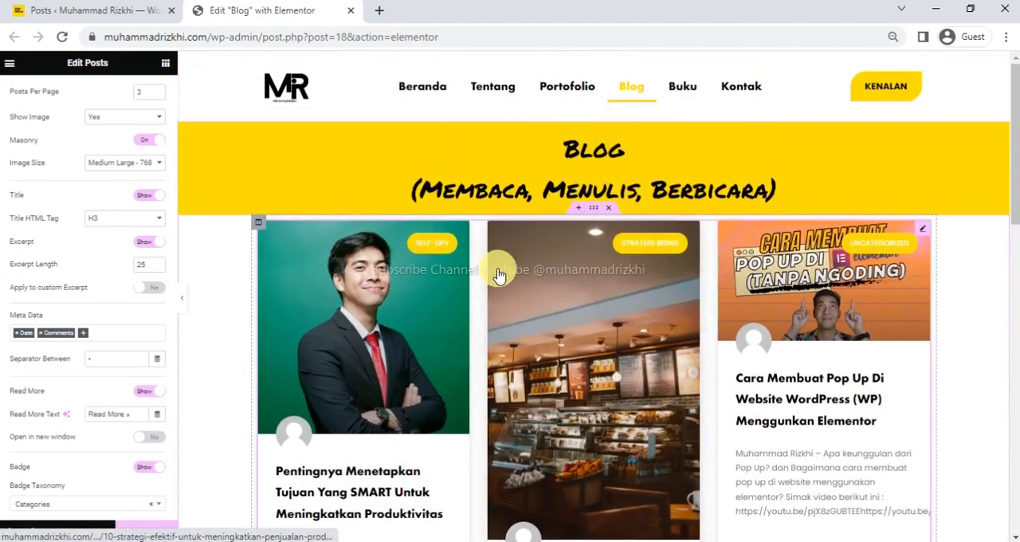
{"action": "scroll", "coordinate": [558, 394], "scroll_direction": "down", "scroll_amount": 2}
{"action": "scroll", "coordinate": [518, 319], "scroll_direction": "up", "scroll_amount": 2}
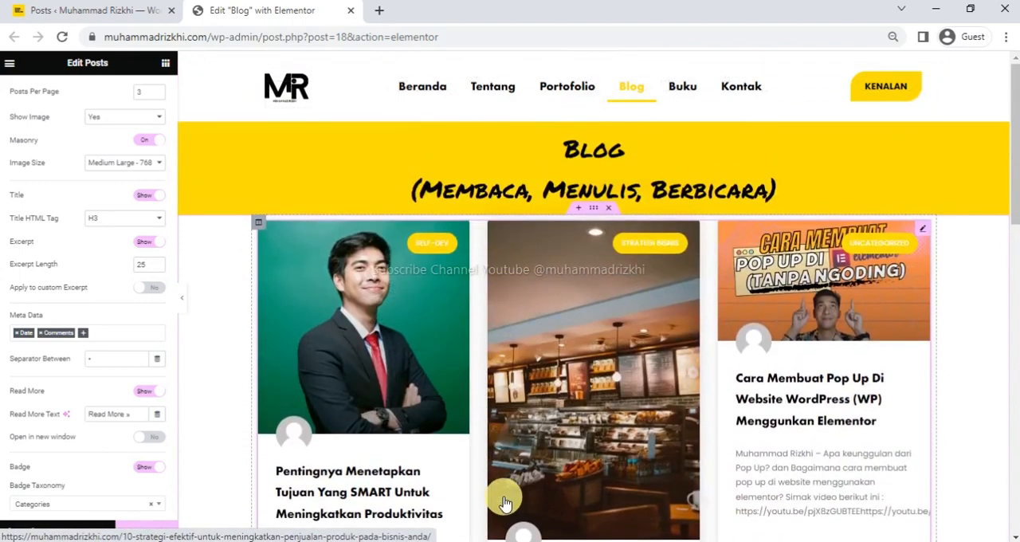
{"action": "scroll", "coordinate": [502, 494], "scroll_direction": "down", "scroll_amount": 1}
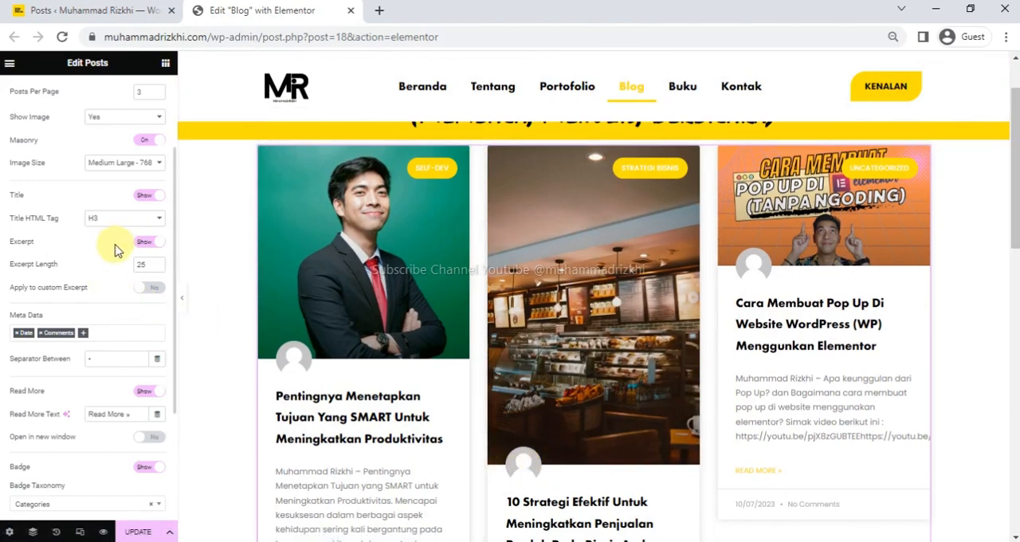
{"action": "left_click", "coordinate": [149, 144]}
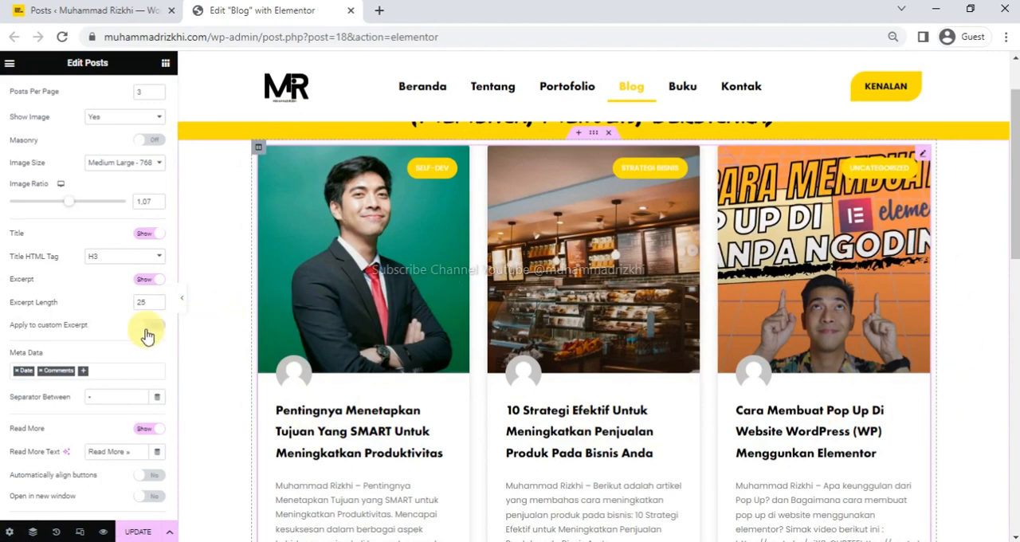
Try hiding the Read More links on the post cards and show them again.
{"action": "scroll", "coordinate": [121, 387], "scroll_direction": "down", "scroll_amount": 3}
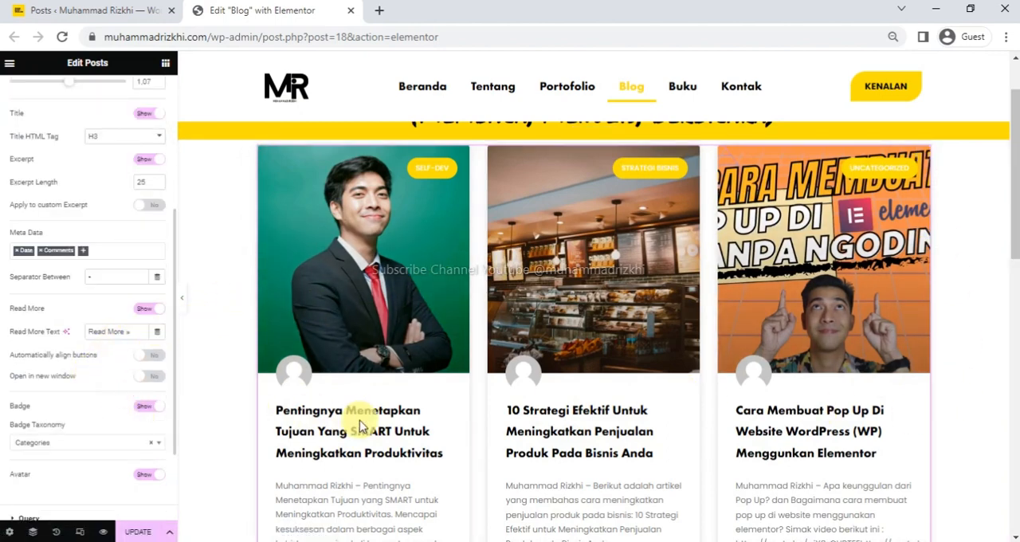
{"action": "scroll", "coordinate": [350, 406], "scroll_direction": "down", "scroll_amount": 3}
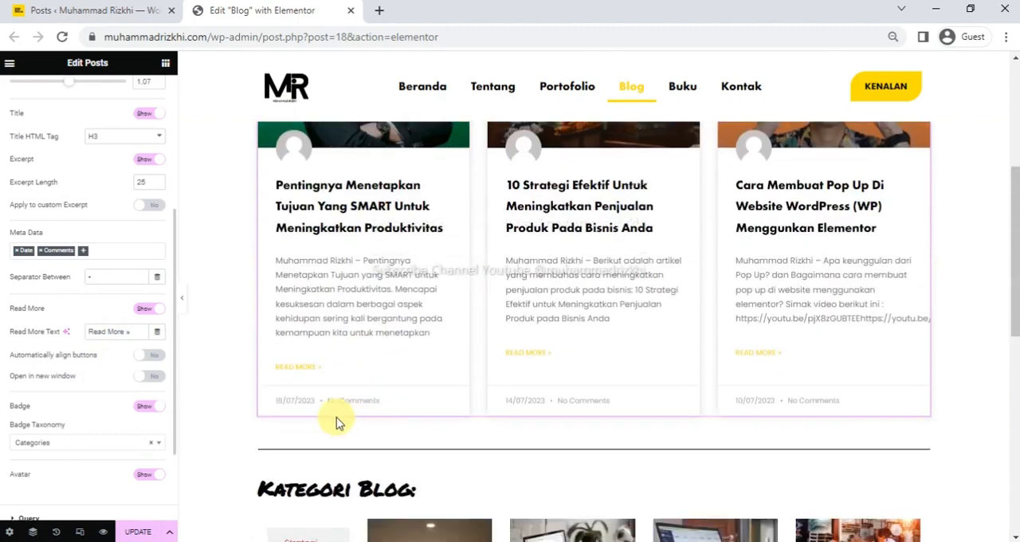
{"action": "left_click", "coordinate": [152, 313]}
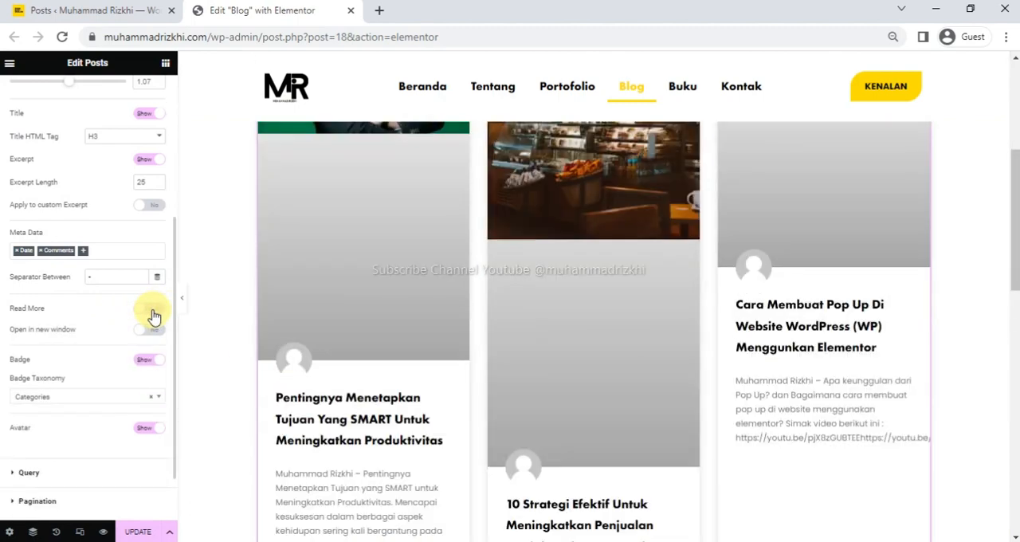
{"action": "scroll", "coordinate": [311, 366], "scroll_direction": "down", "scroll_amount": 2}
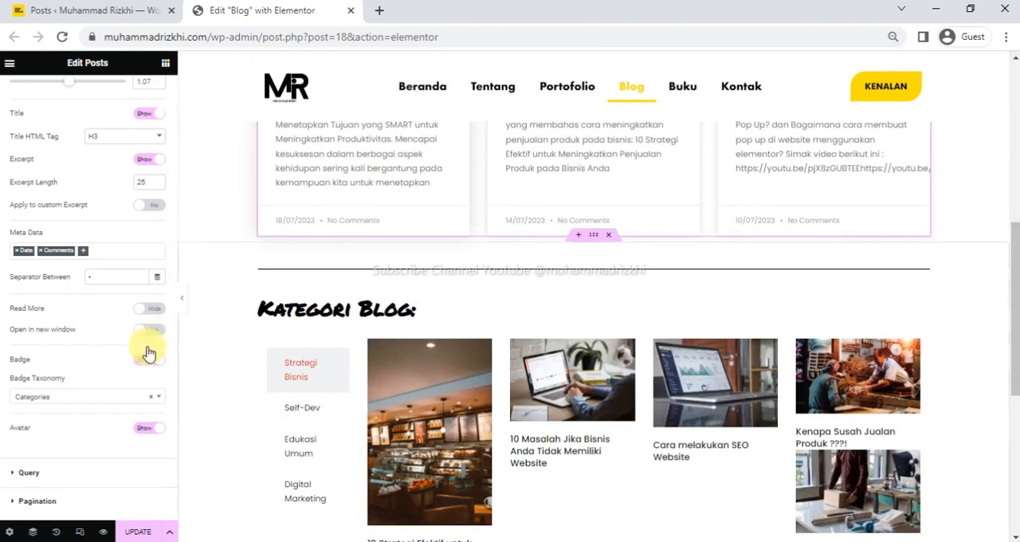
{"action": "left_click", "coordinate": [150, 310]}
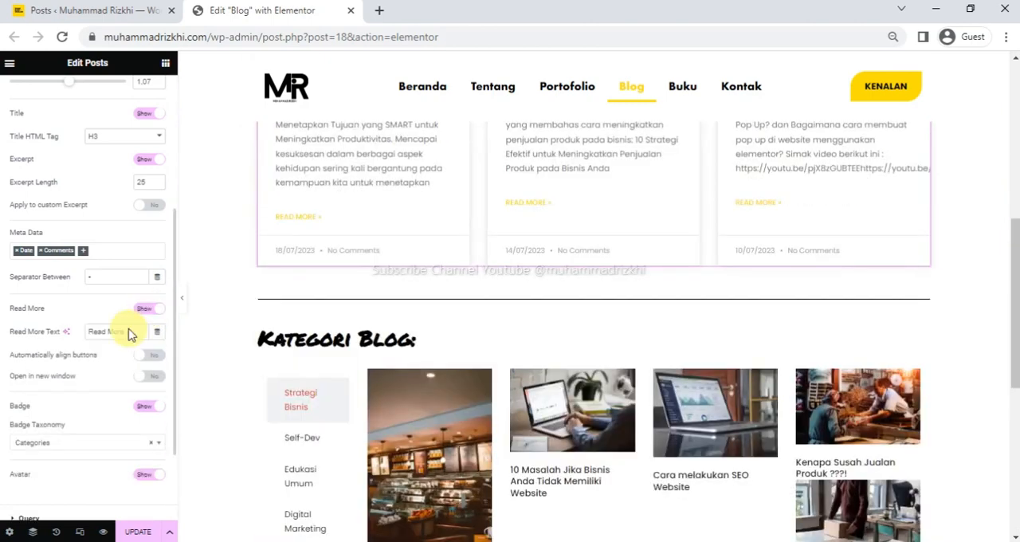
Hide the category badges on the post card images.
{"action": "scroll", "coordinate": [91, 412], "scroll_direction": "down", "scroll_amount": 1}
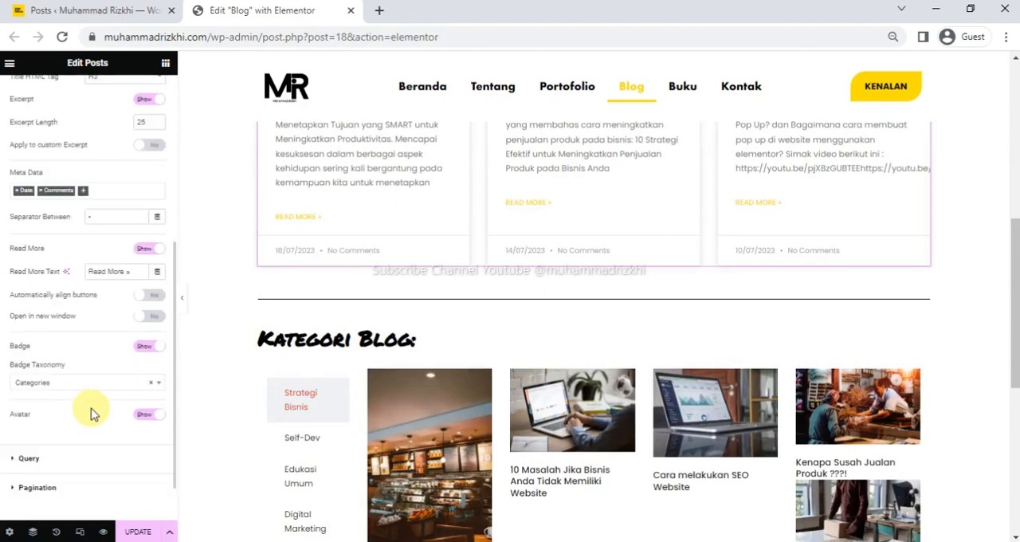
{"action": "left_click", "coordinate": [150, 349]}
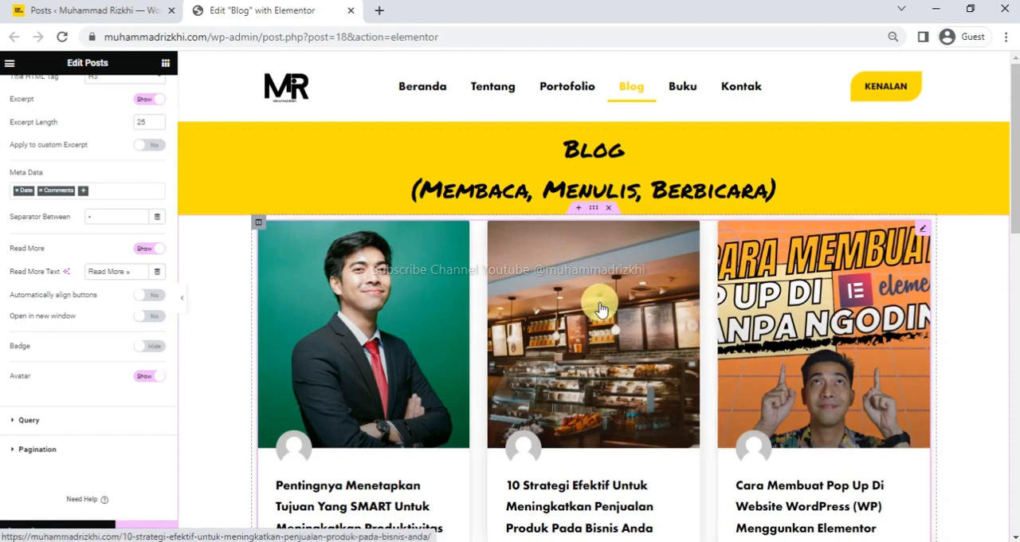
Show the category badges on the post cards again and check the posts' categories in the WordPress posts list.
{"action": "left_click", "coordinate": [150, 346]}
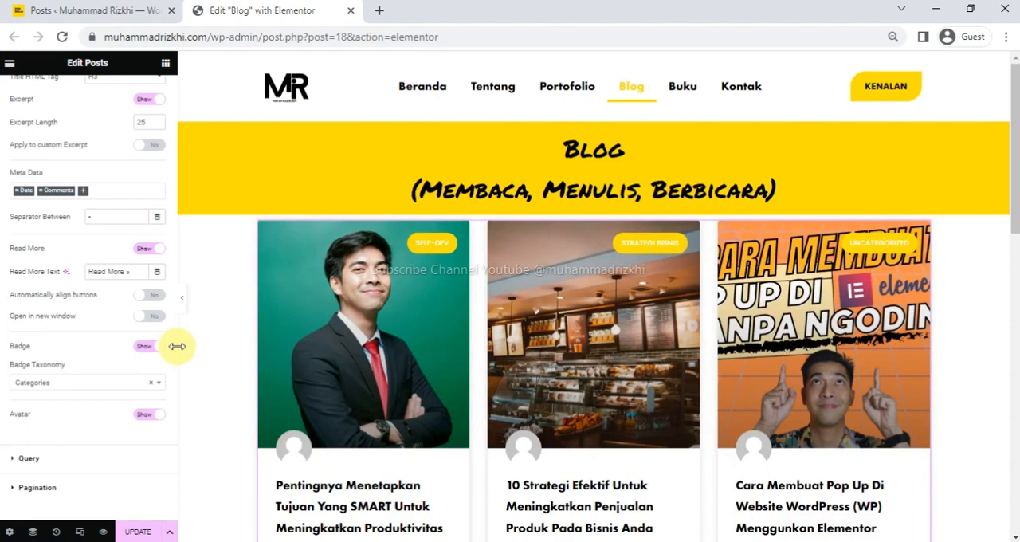
{"action": "left_click", "coordinate": [132, 10]}
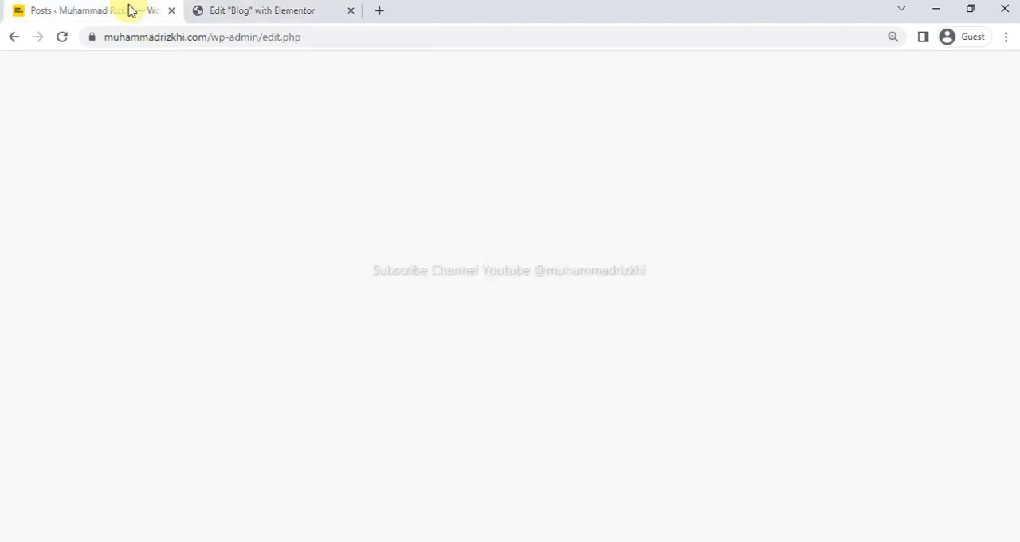
{"action": "scroll", "coordinate": [239, 359], "scroll_direction": "down", "scroll_amount": 3}
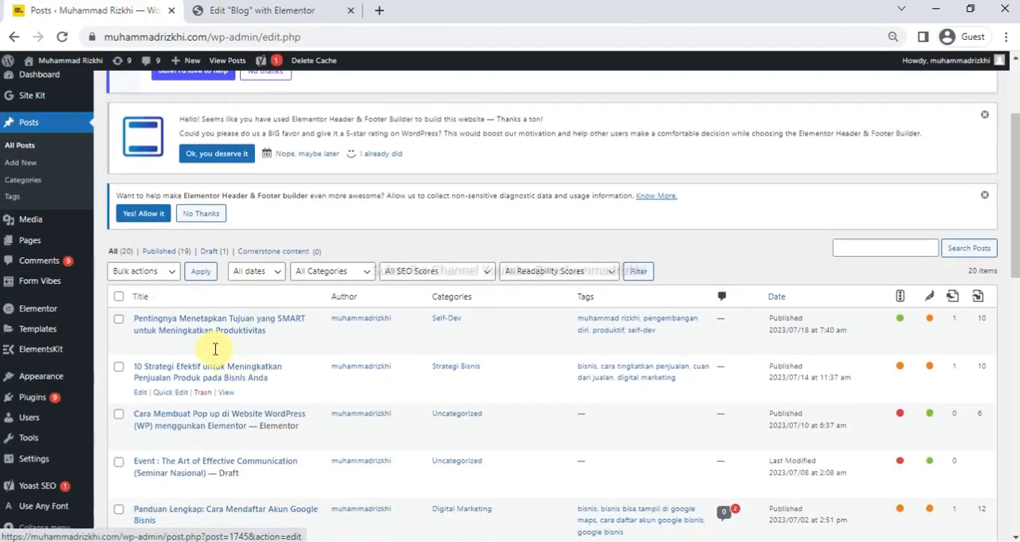
{"action": "scroll", "coordinate": [280, 348], "scroll_direction": "down", "scroll_amount": 2}
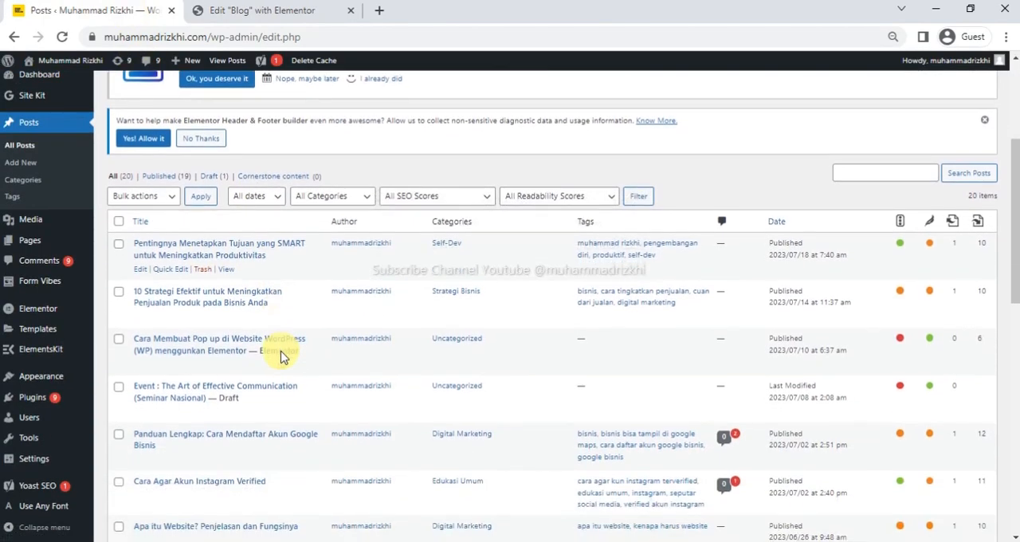
{"action": "scroll", "coordinate": [279, 353], "scroll_direction": "up", "scroll_amount": 2}
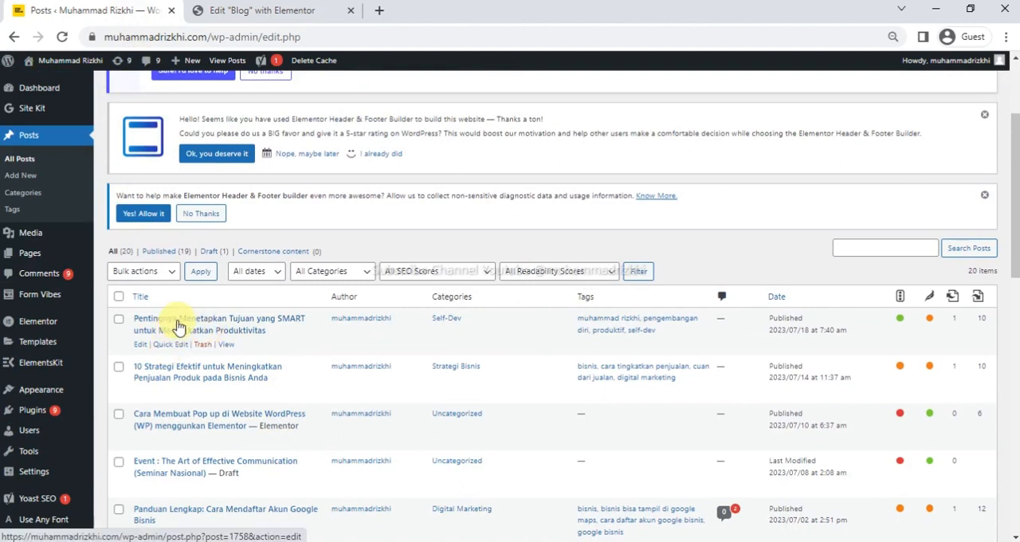
Open the post "Pentingnya Menetapkan Tujuan yang SMART untuk Meningkatkan Produktivitas" and examine its content, categories, tags and featured image in the classic editor.
{"action": "left_click", "coordinate": [177, 327]}
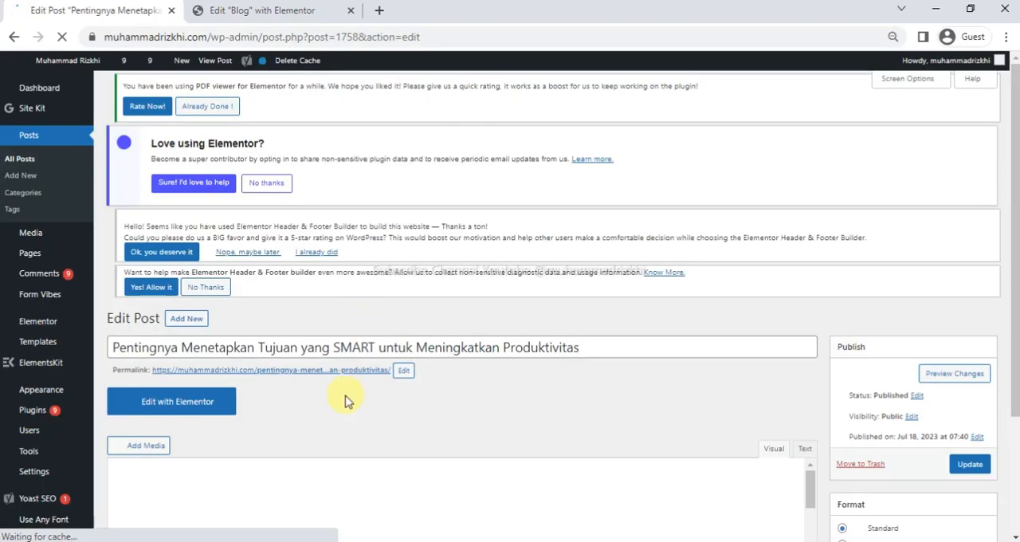
{"action": "scroll", "coordinate": [330, 398], "scroll_direction": "down", "scroll_amount": 3}
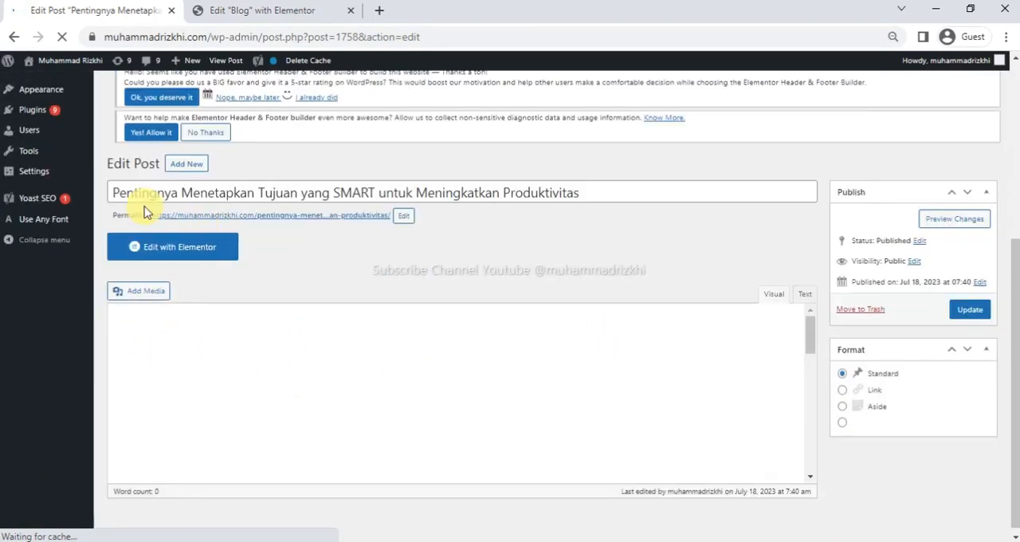
{"action": "scroll", "coordinate": [216, 303], "scroll_direction": "up", "scroll_amount": 3}
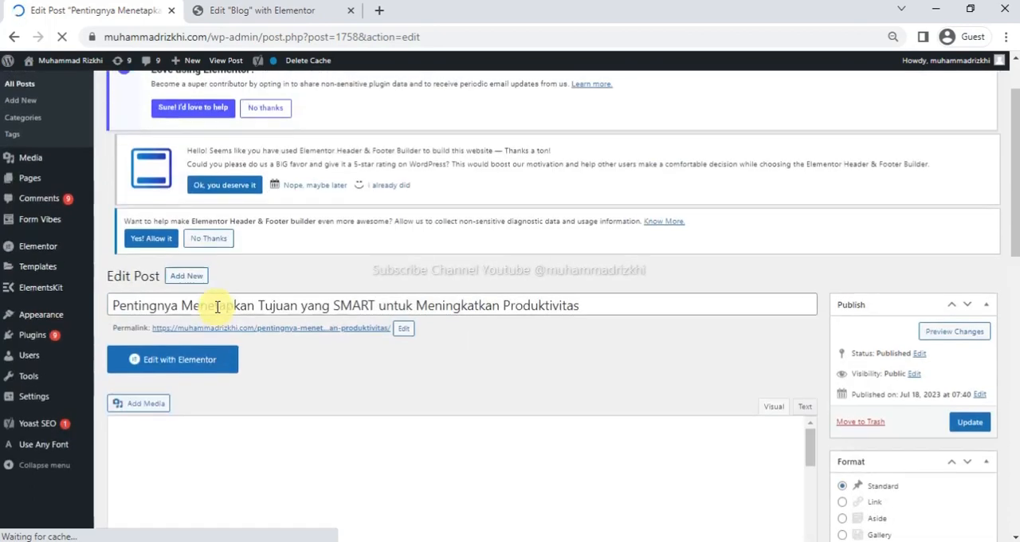
{"action": "scroll", "coordinate": [422, 330], "scroll_direction": "down", "scroll_amount": 2}
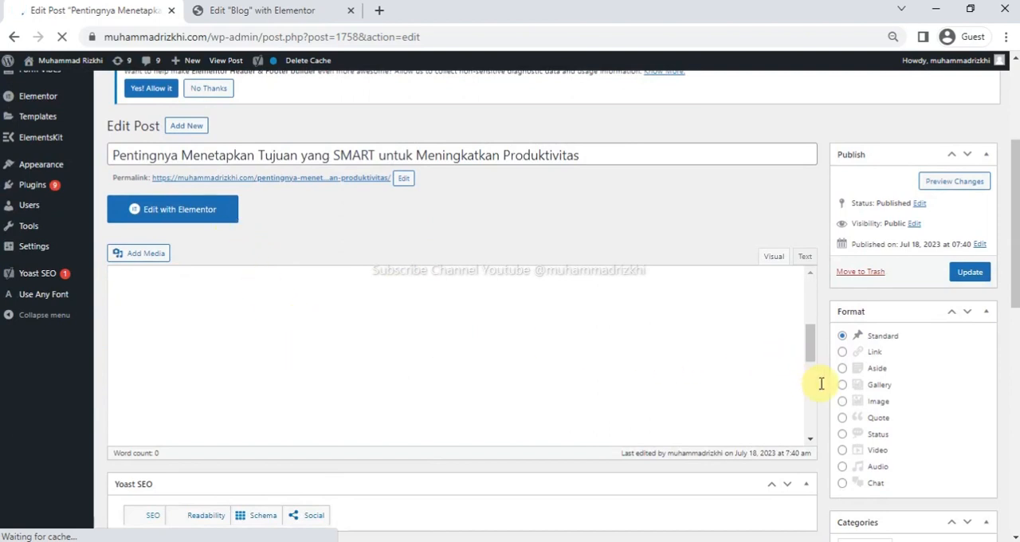
{"action": "scroll", "coordinate": [821, 384], "scroll_direction": "down", "scroll_amount": 8}
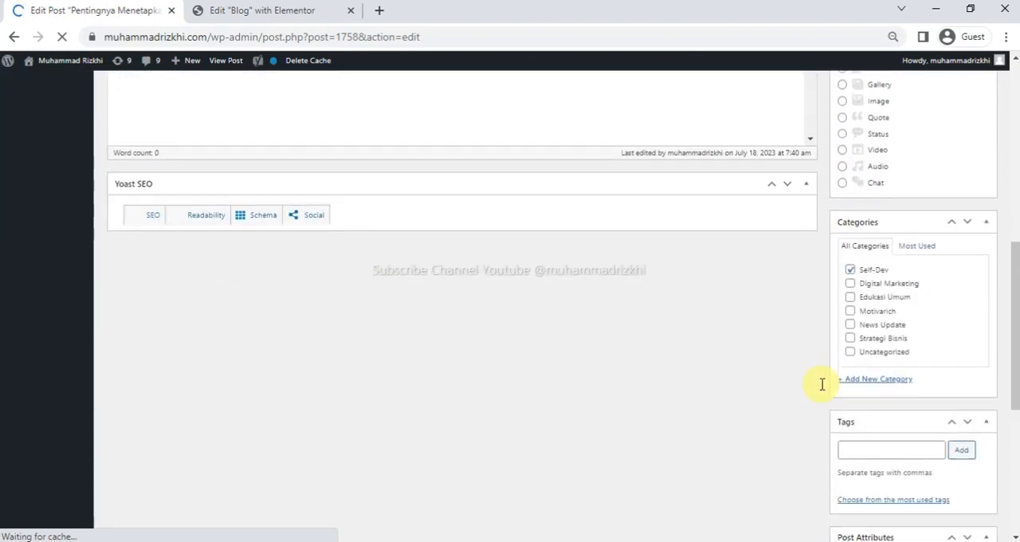
{"action": "scroll", "coordinate": [821, 384], "scroll_direction": "up", "scroll_amount": 15}
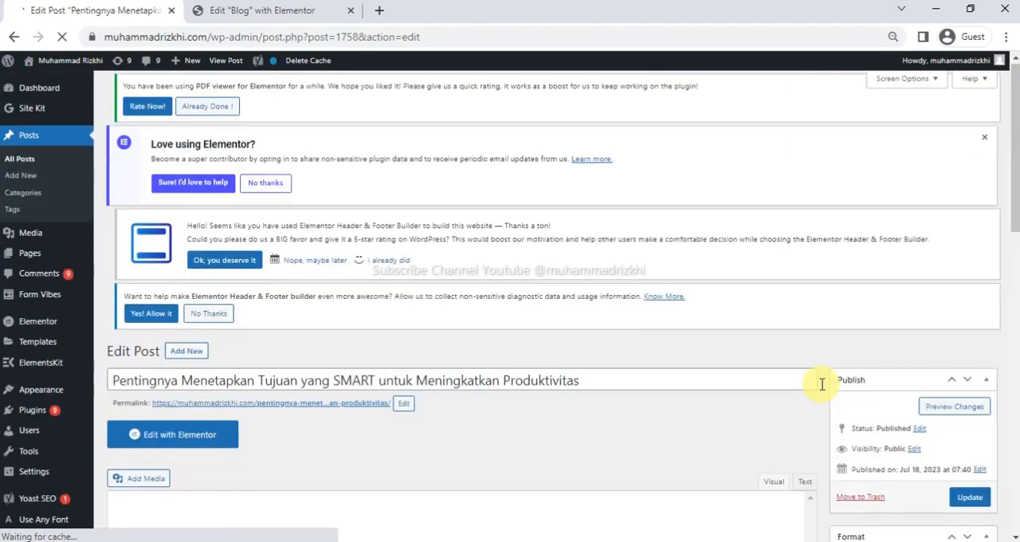
{"action": "scroll", "coordinate": [758, 408], "scroll_direction": "down", "scroll_amount": 1}
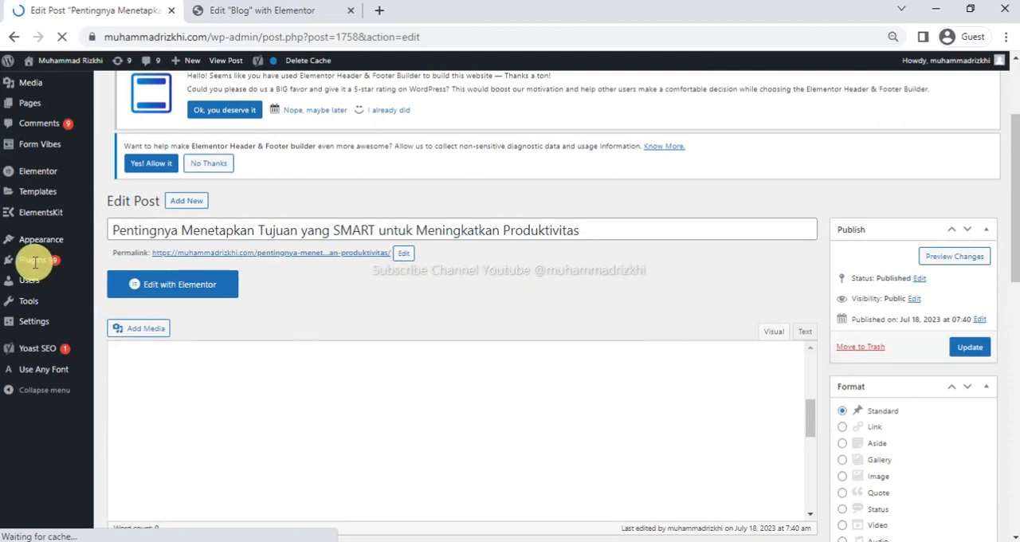
{"action": "scroll", "coordinate": [210, 313], "scroll_direction": "down", "scroll_amount": 2}
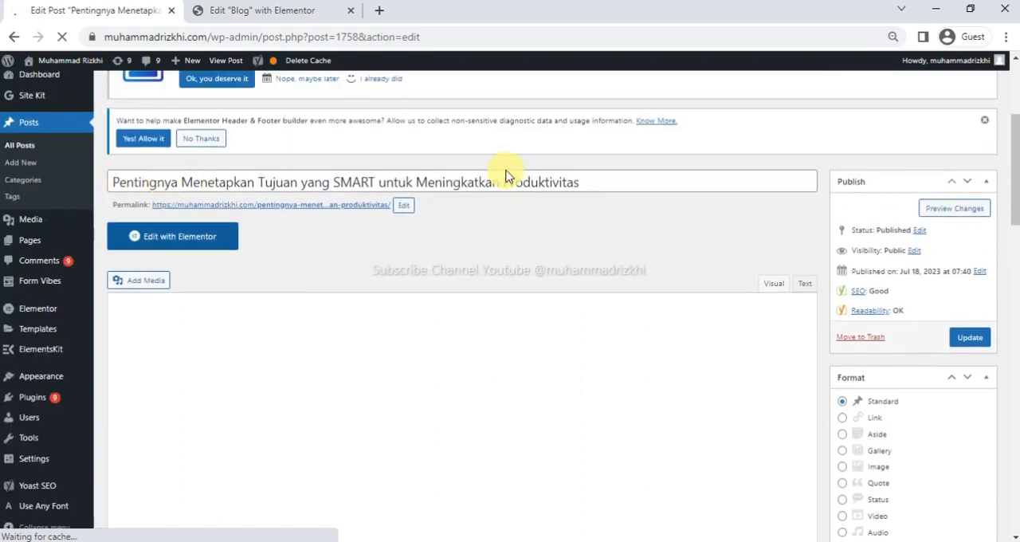
{"action": "scroll", "coordinate": [592, 275], "scroll_direction": "down", "scroll_amount": 3}
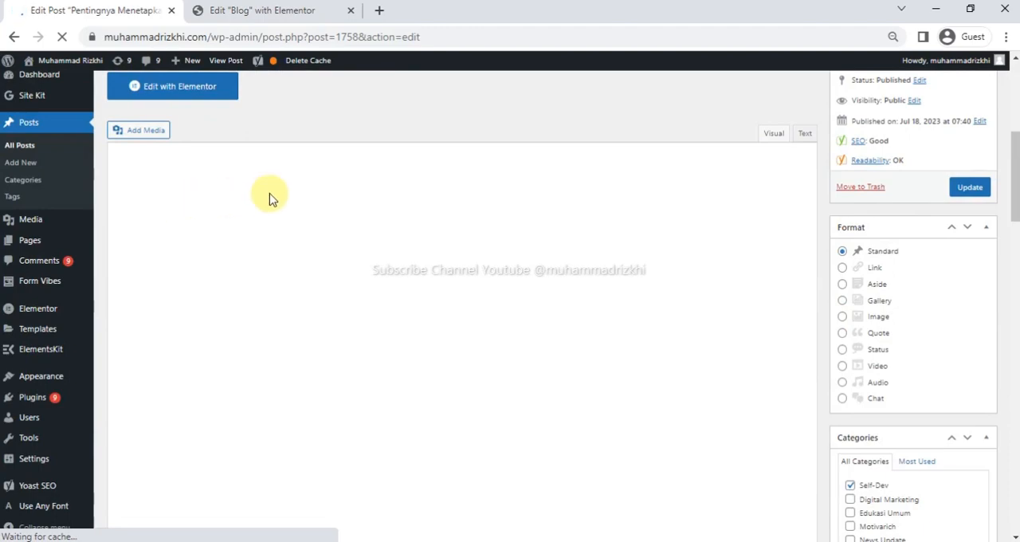
{"action": "scroll", "coordinate": [255, 331], "scroll_direction": "down", "scroll_amount": 3}
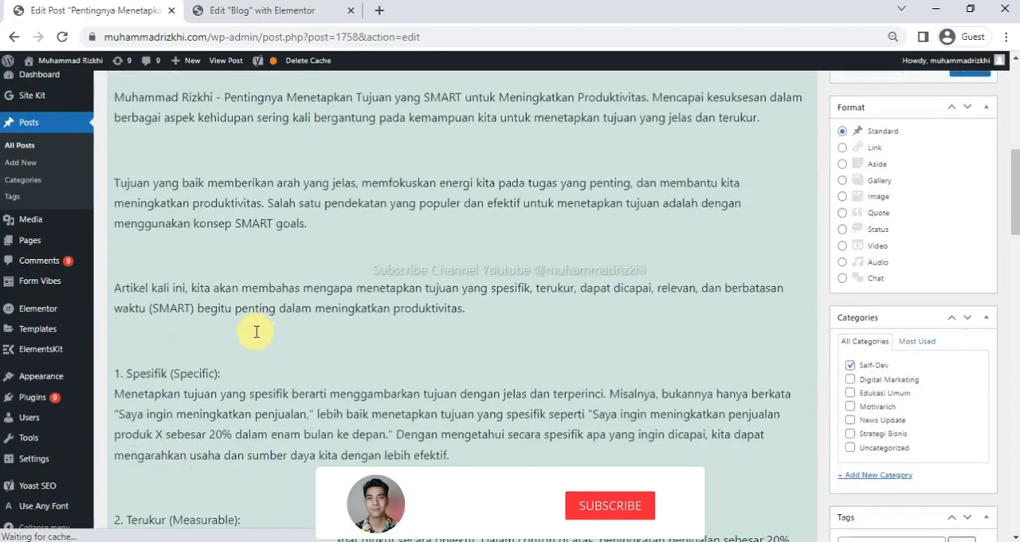
{"action": "scroll", "coordinate": [256, 332], "scroll_direction": "down", "scroll_amount": 5}
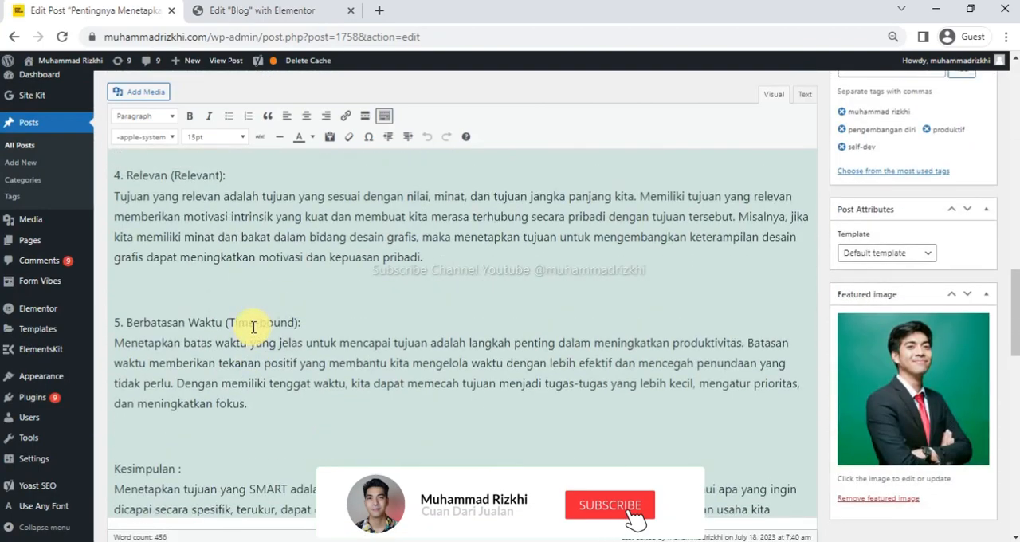
{"action": "scroll", "coordinate": [253, 326], "scroll_direction": "up", "scroll_amount": 10}
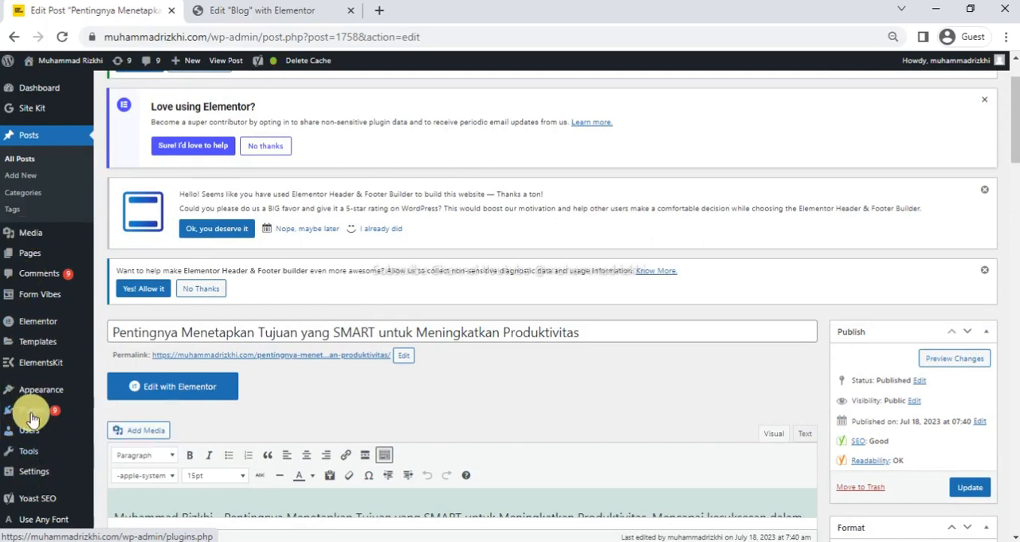
Deactivate the Classic Editor plugin in the list of installed plugins.
{"action": "left_click", "coordinate": [32, 419]}
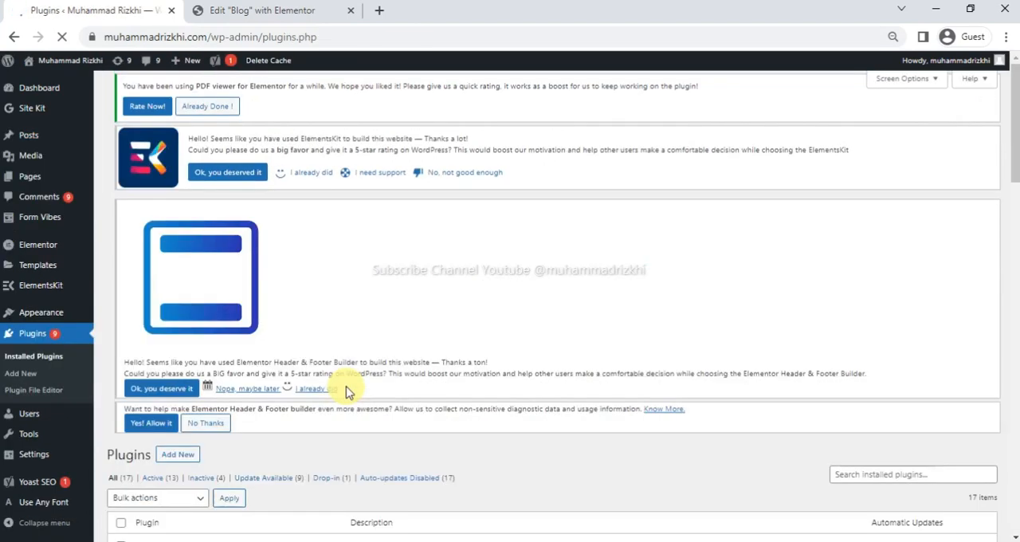
{"action": "scroll", "coordinate": [333, 392], "scroll_direction": "down", "scroll_amount": 7}
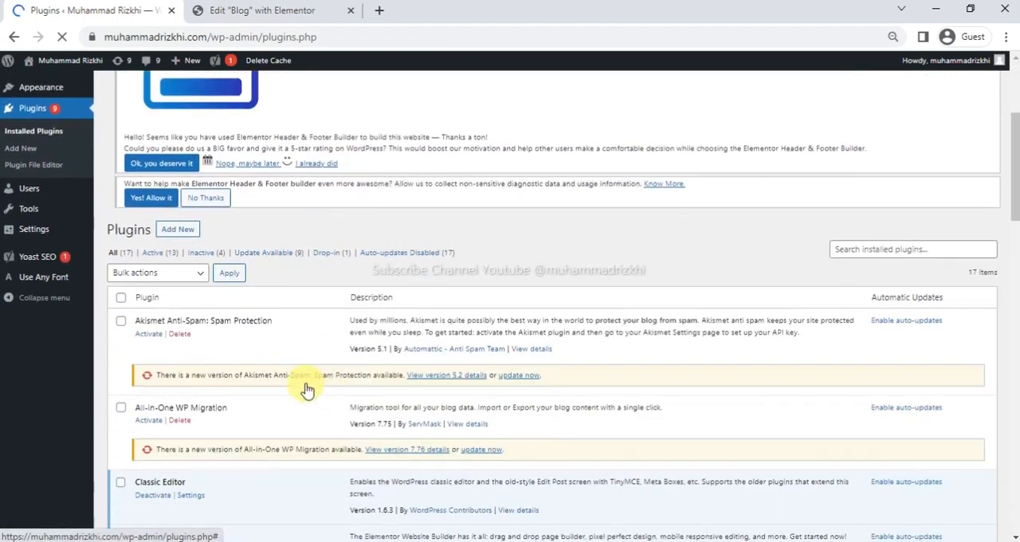
{"action": "scroll", "coordinate": [178, 263], "scroll_direction": "down", "scroll_amount": 1}
{"action": "scroll", "coordinate": [167, 267], "scroll_direction": "up", "scroll_amount": 1}
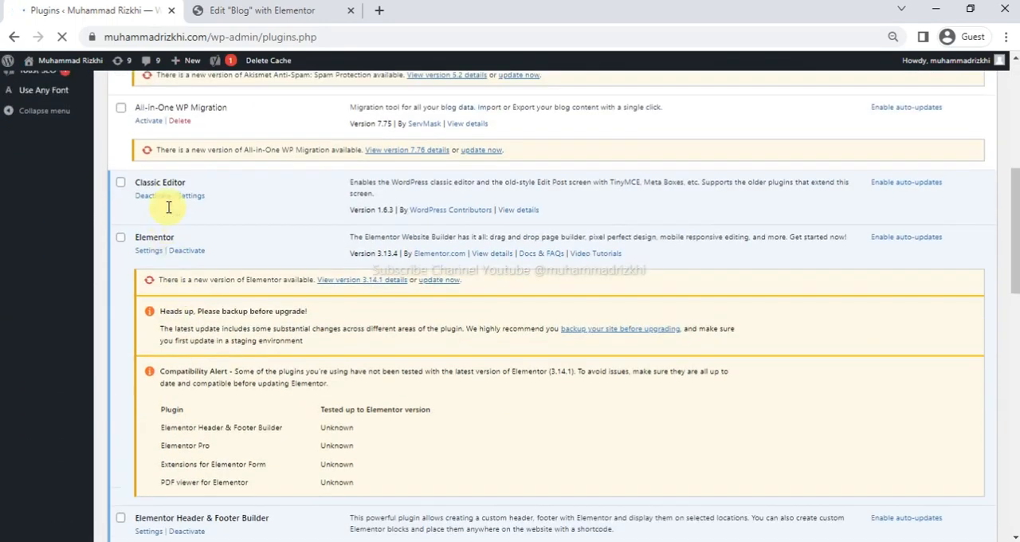
{"action": "scroll", "coordinate": [160, 232], "scroll_direction": "up", "scroll_amount": 1}
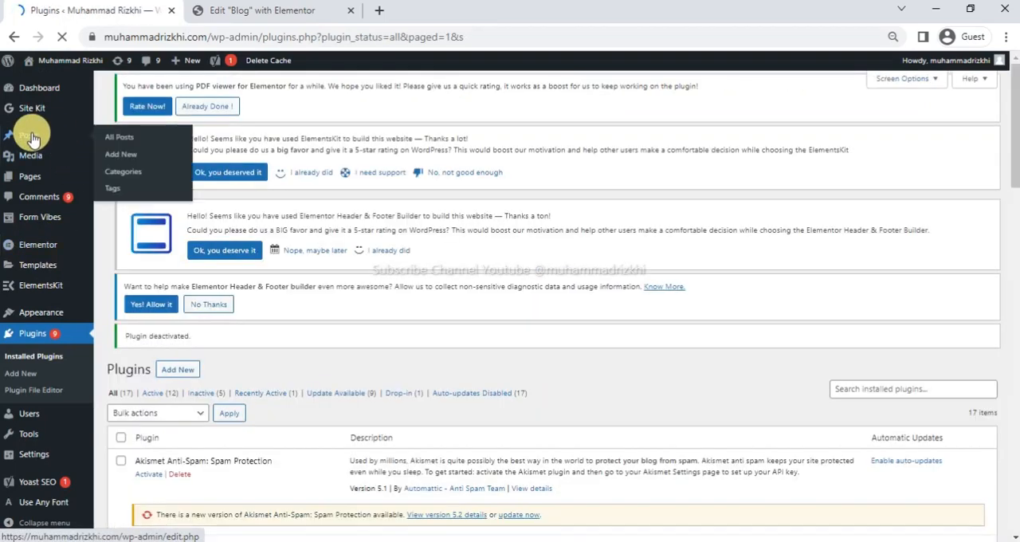
Reopen the post "Pentingnya Menetapkan Tujuan yang SMART untuk Meningkatkan Produktivitas" from the posts list and examine its text and settings in the block editor.
{"action": "left_click", "coordinate": [32, 139]}
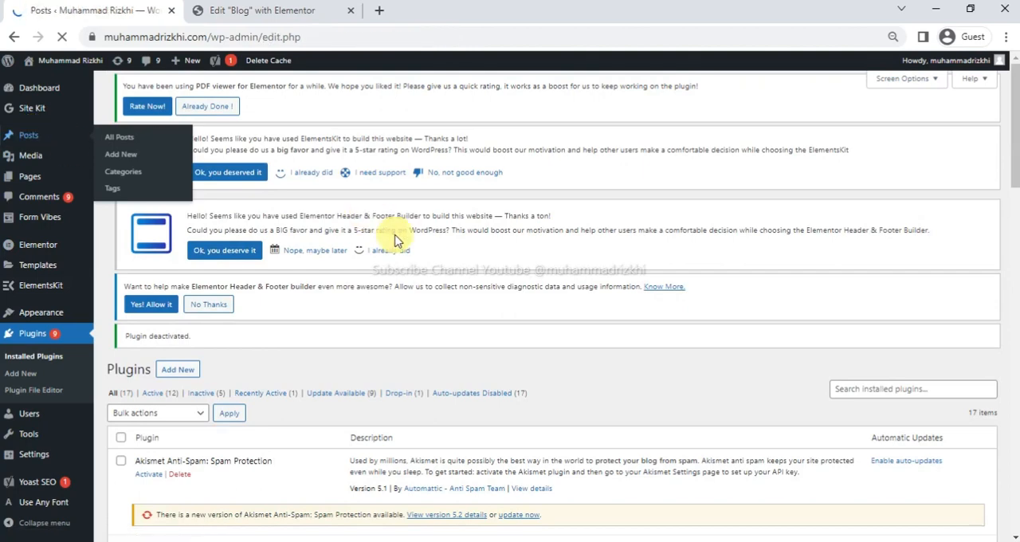
{"action": "scroll", "coordinate": [387, 360], "scroll_direction": "down", "scroll_amount": 3}
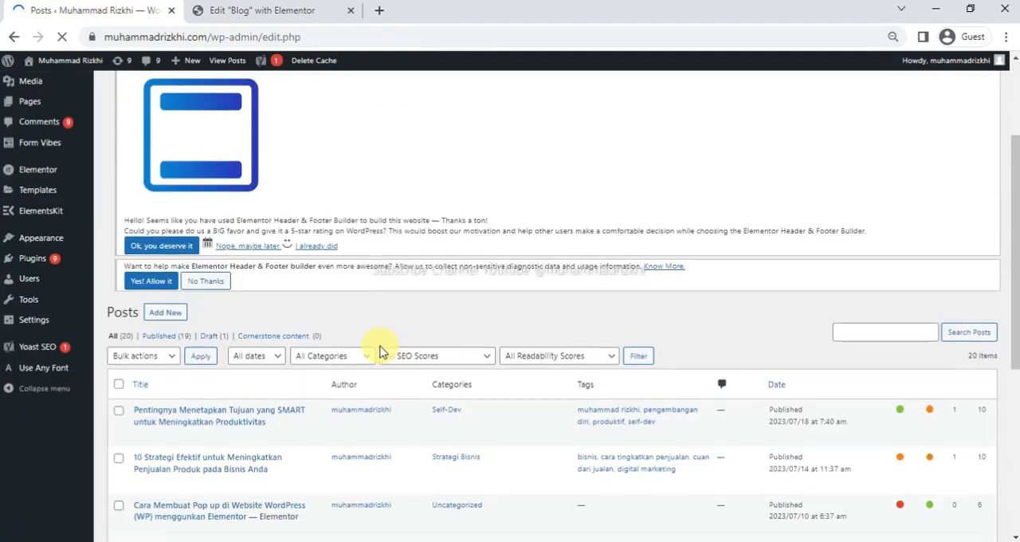
{"action": "scroll", "coordinate": [190, 340], "scroll_direction": "down", "scroll_amount": 2}
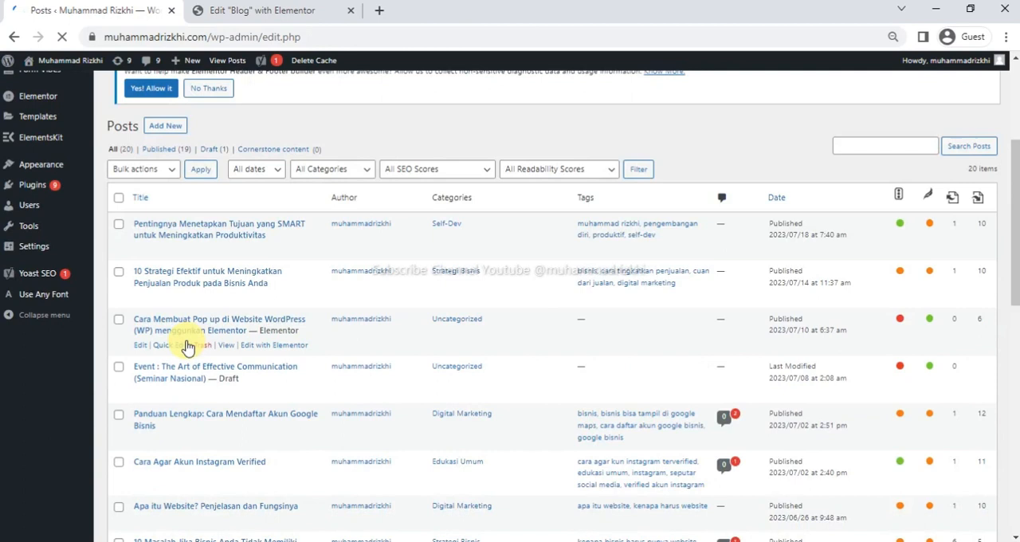
{"action": "left_click", "coordinate": [162, 237]}
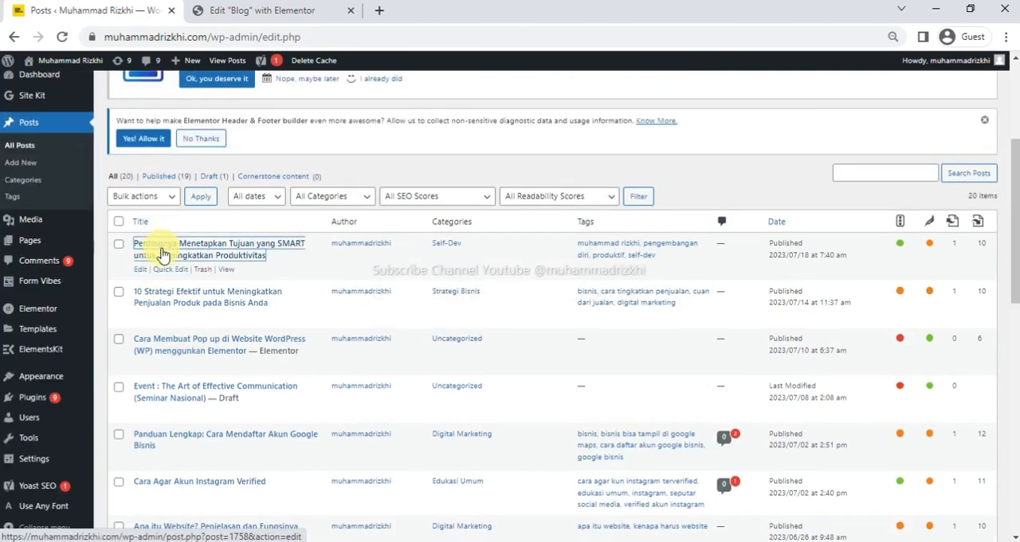
{"action": "scroll", "coordinate": [409, 274], "scroll_direction": "down", "scroll_amount": 5}
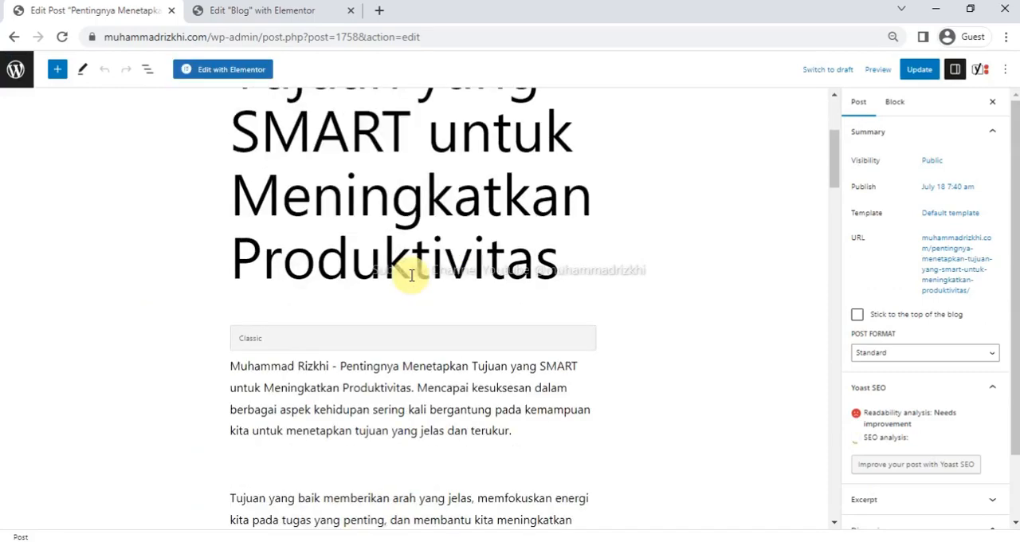
{"action": "scroll", "coordinate": [410, 274], "scroll_direction": "down", "scroll_amount": 12}
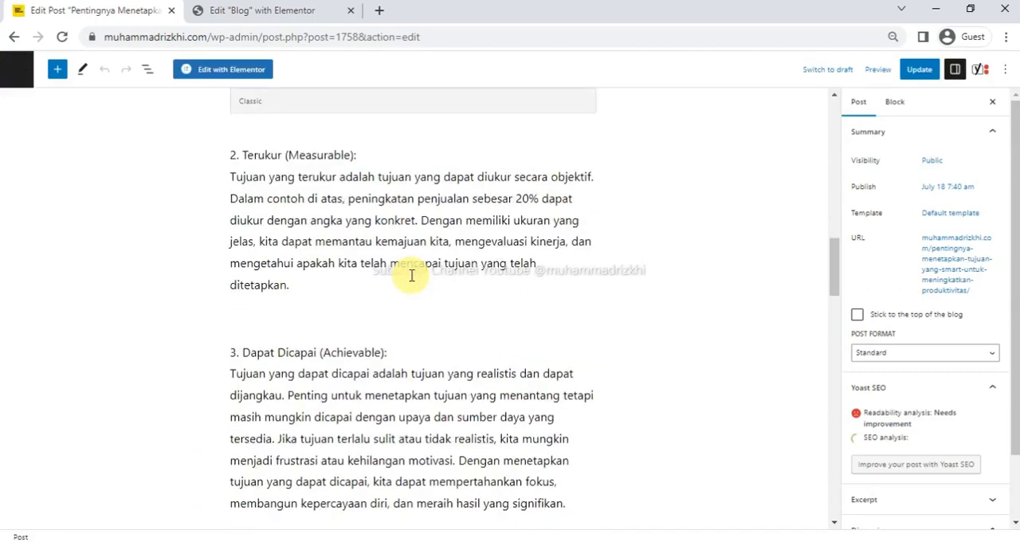
{"action": "scroll", "coordinate": [411, 275], "scroll_direction": "down", "scroll_amount": 15}
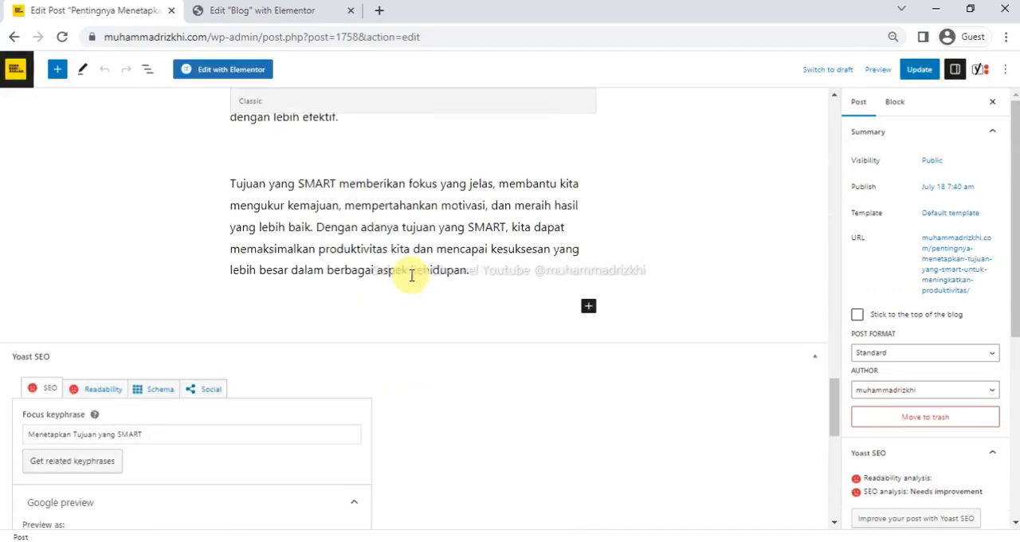
{"action": "scroll", "coordinate": [412, 279], "scroll_direction": "up", "scroll_amount": 20}
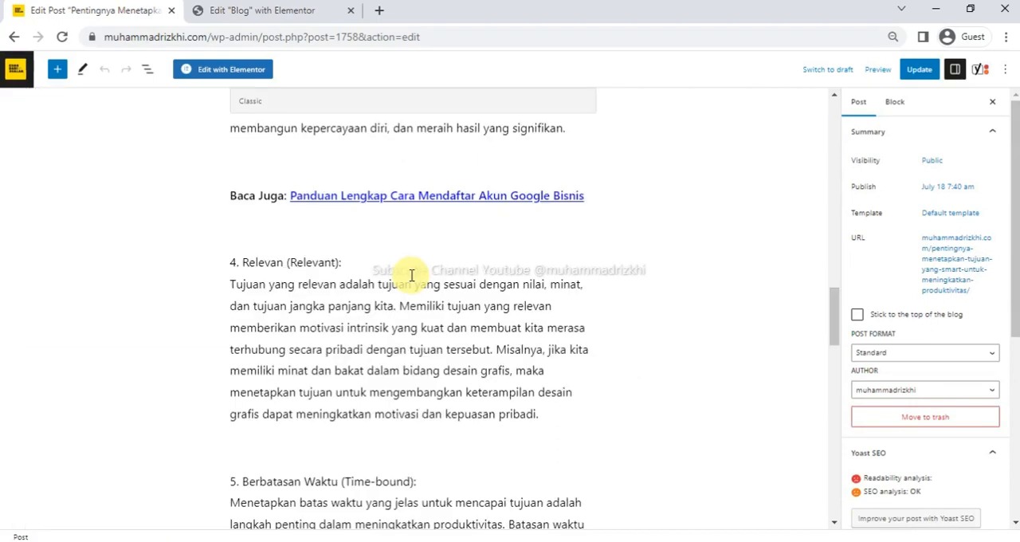
{"action": "scroll", "coordinate": [411, 275], "scroll_direction": "up", "scroll_amount": 4}
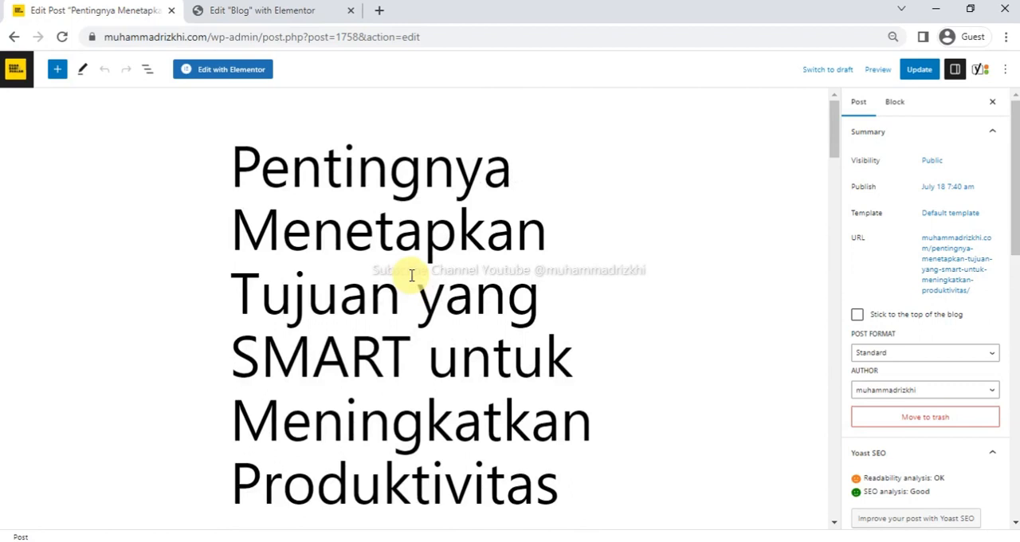
Leave the block editor for the posts list and look through the posts with their categories and tags.
{"action": "left_click", "coordinate": [18, 72]}
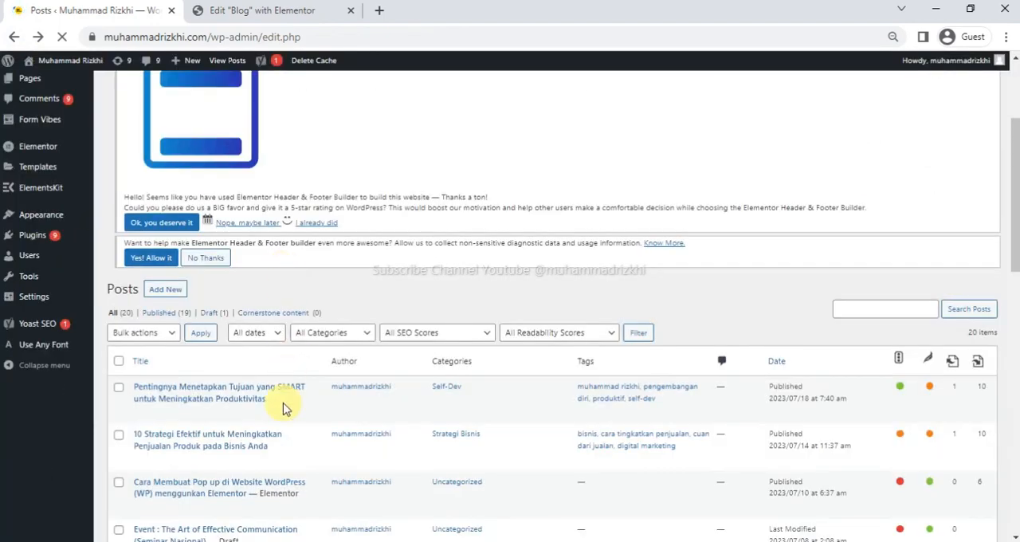
{"action": "scroll", "coordinate": [285, 403], "scroll_direction": "down", "scroll_amount": 2}
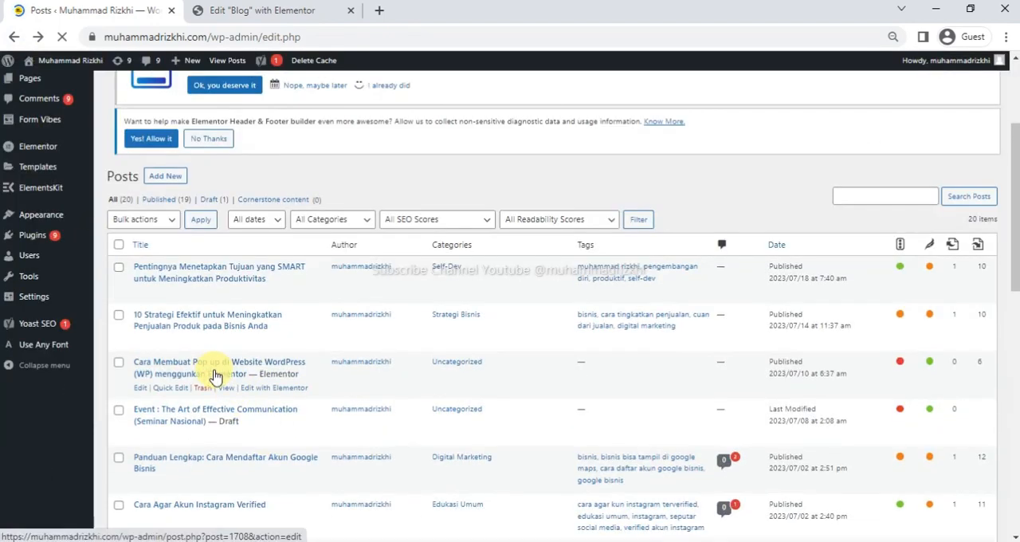
{"action": "scroll", "coordinate": [215, 375], "scroll_direction": "up", "scroll_amount": 1}
{"action": "scroll", "coordinate": [215, 372], "scroll_direction": "down", "scroll_amount": 4}
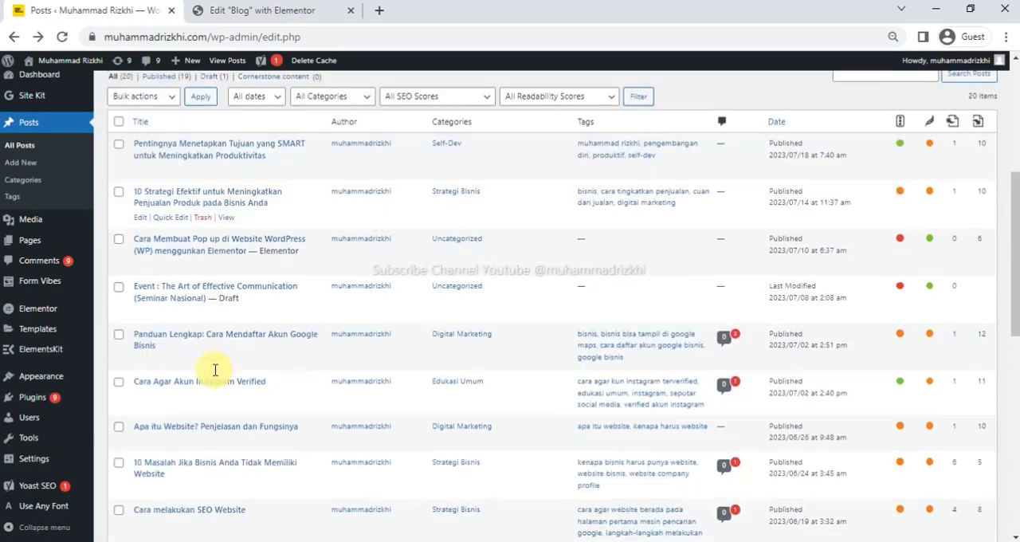
{"action": "scroll", "coordinate": [214, 371], "scroll_direction": "down", "scroll_amount": 2}
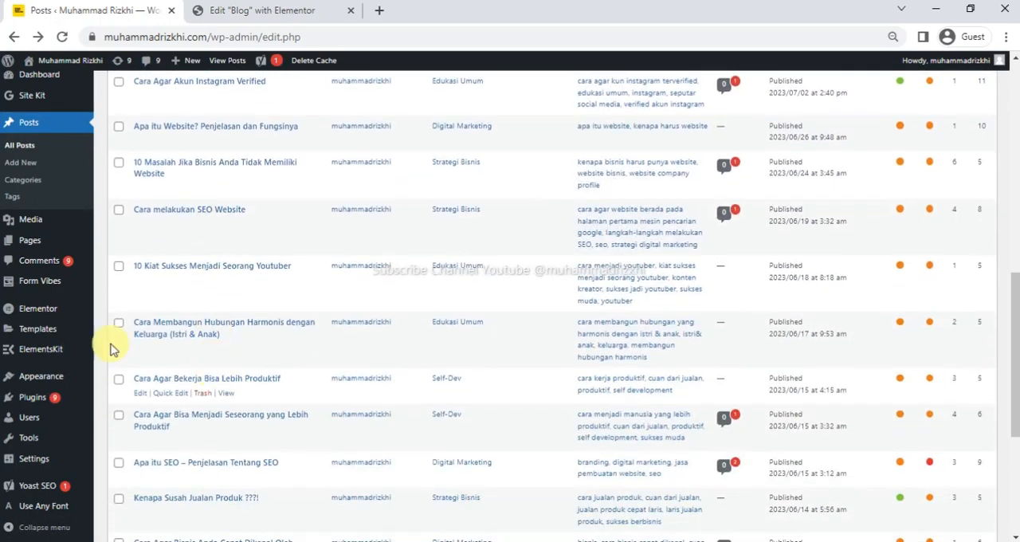
Open the list of installed plugins and locate the Classic Editor plugin.
{"action": "left_click", "coordinate": [48, 399]}
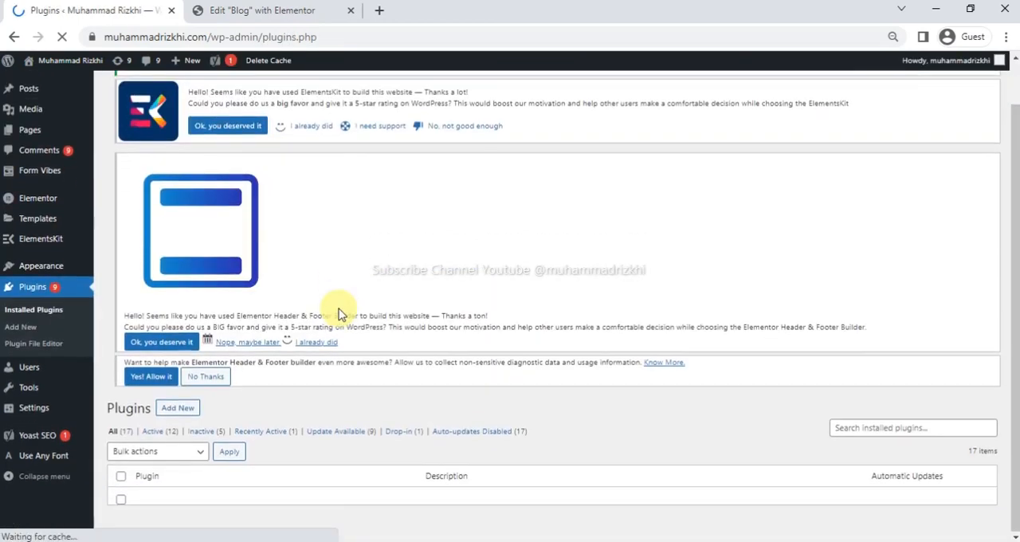
{"action": "scroll", "coordinate": [239, 402], "scroll_direction": "down", "scroll_amount": 3}
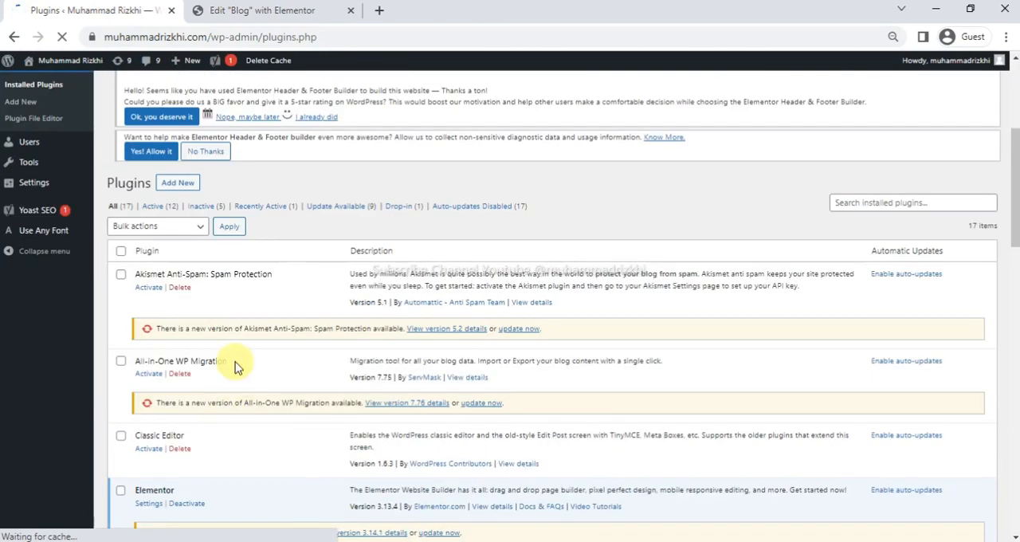
{"action": "scroll", "coordinate": [164, 307], "scroll_direction": "down", "scroll_amount": 2}
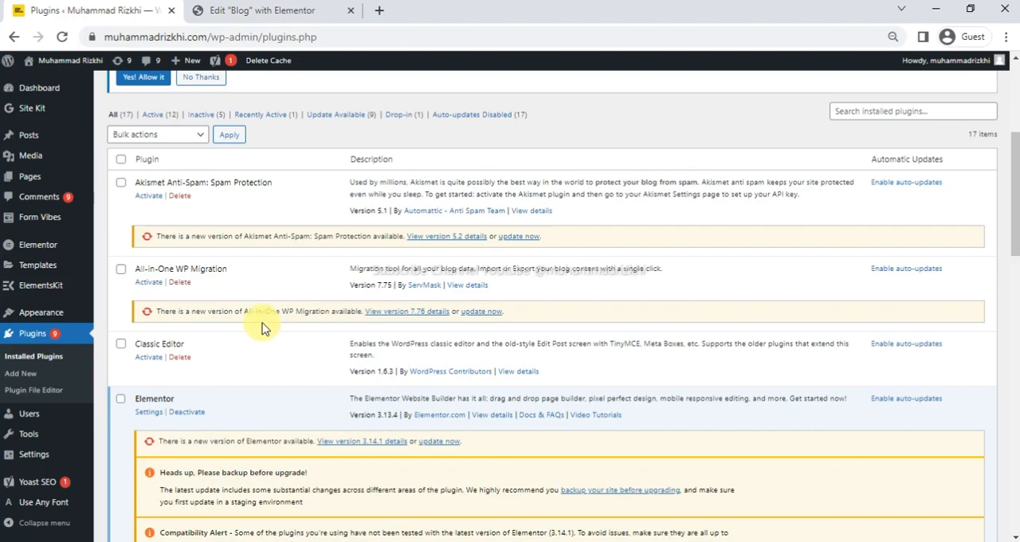
Return to the Blog page in the Elementor editor and examine the post cards with their images, category badges, titles and excerpts.
{"action": "left_click", "coordinate": [283, 11]}
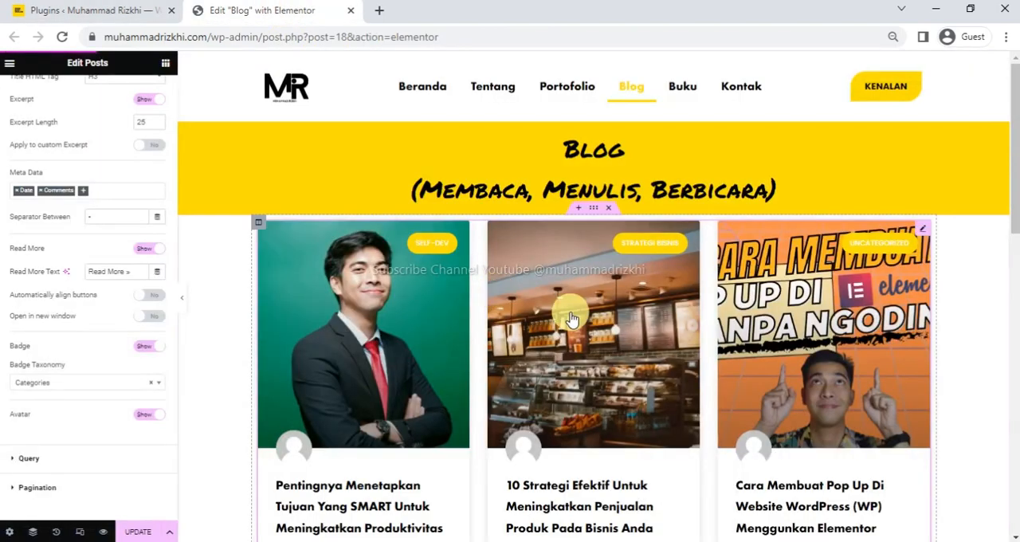
{"action": "scroll", "coordinate": [565, 311], "scroll_direction": "down", "scroll_amount": 5}
{"action": "scroll", "coordinate": [635, 337], "scroll_direction": "up", "scroll_amount": 4}
{"action": "scroll", "coordinate": [638, 346], "scroll_direction": "up", "scroll_amount": 3}
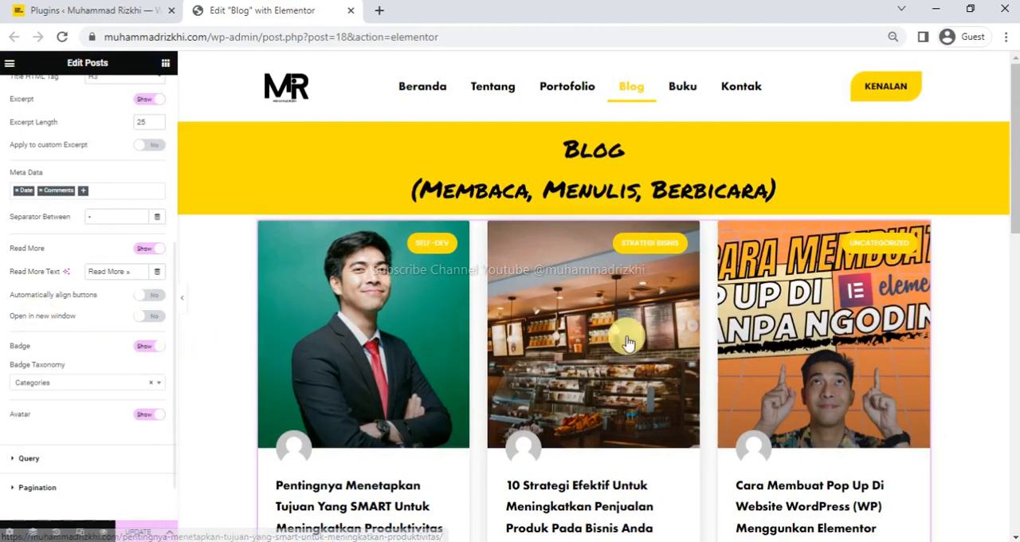
{"action": "scroll", "coordinate": [594, 342], "scroll_direction": "down", "scroll_amount": 2}
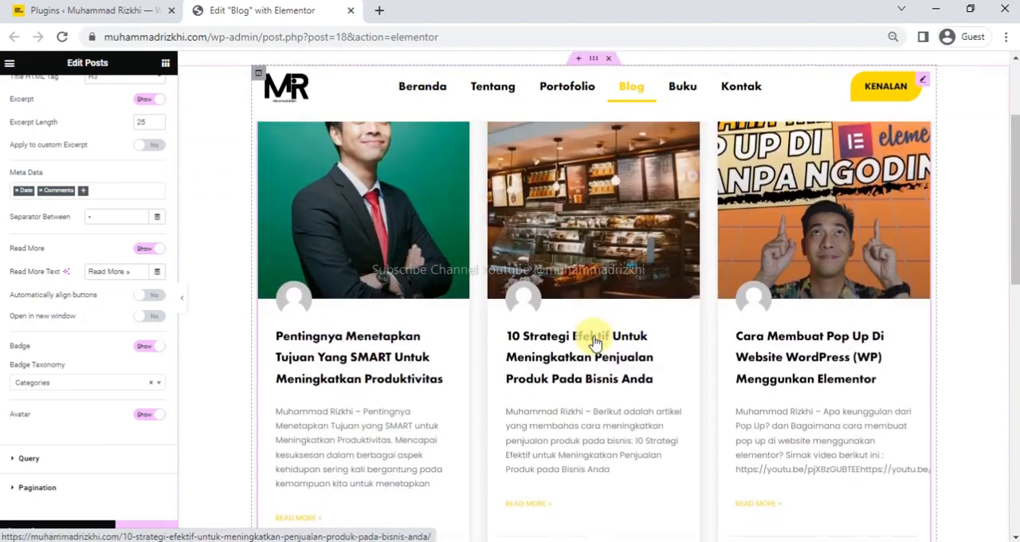
{"action": "scroll", "coordinate": [594, 342], "scroll_direction": "up", "scroll_amount": 2}
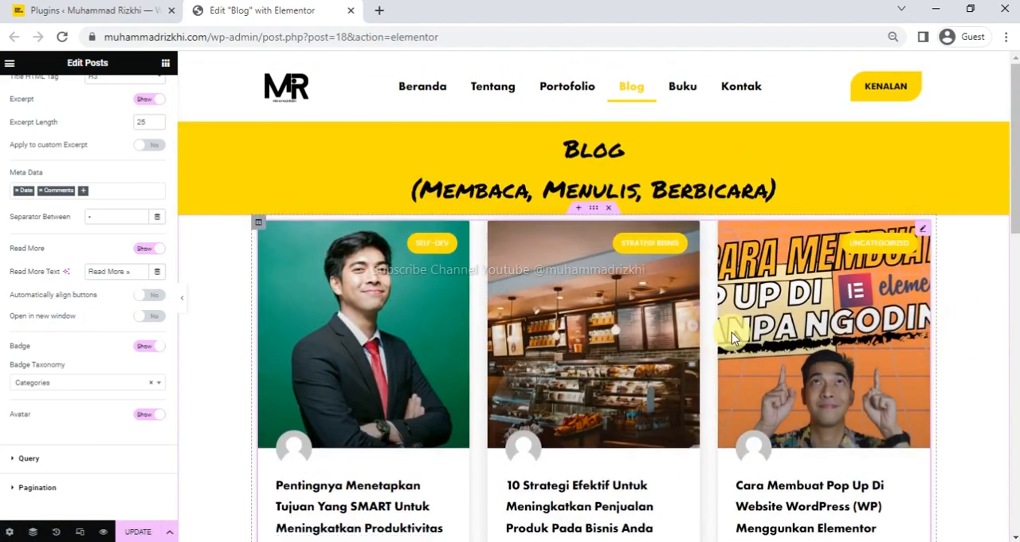
{"action": "scroll", "coordinate": [567, 377], "scroll_direction": "down", "scroll_amount": 2}
{"action": "scroll", "coordinate": [567, 378], "scroll_direction": "up", "scroll_amount": 2}
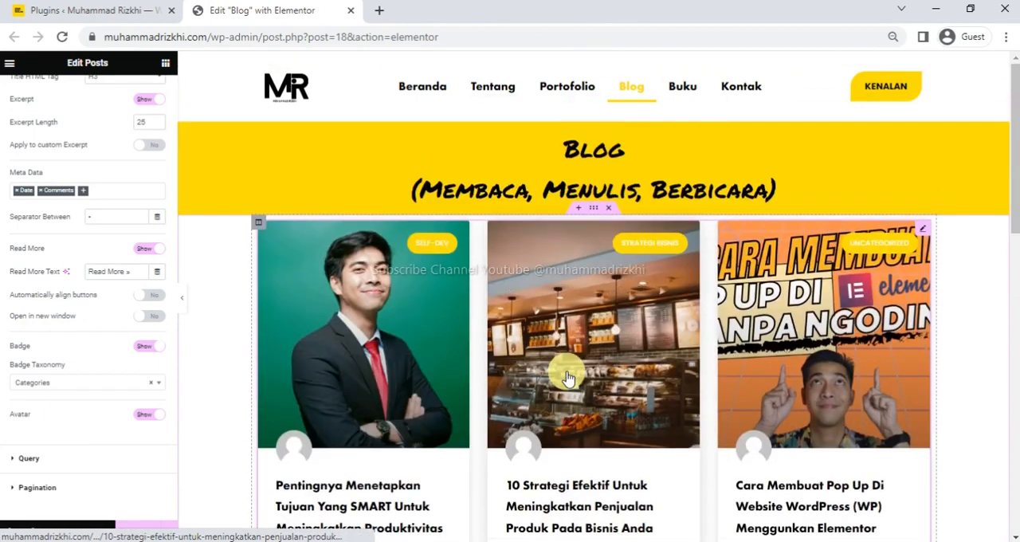